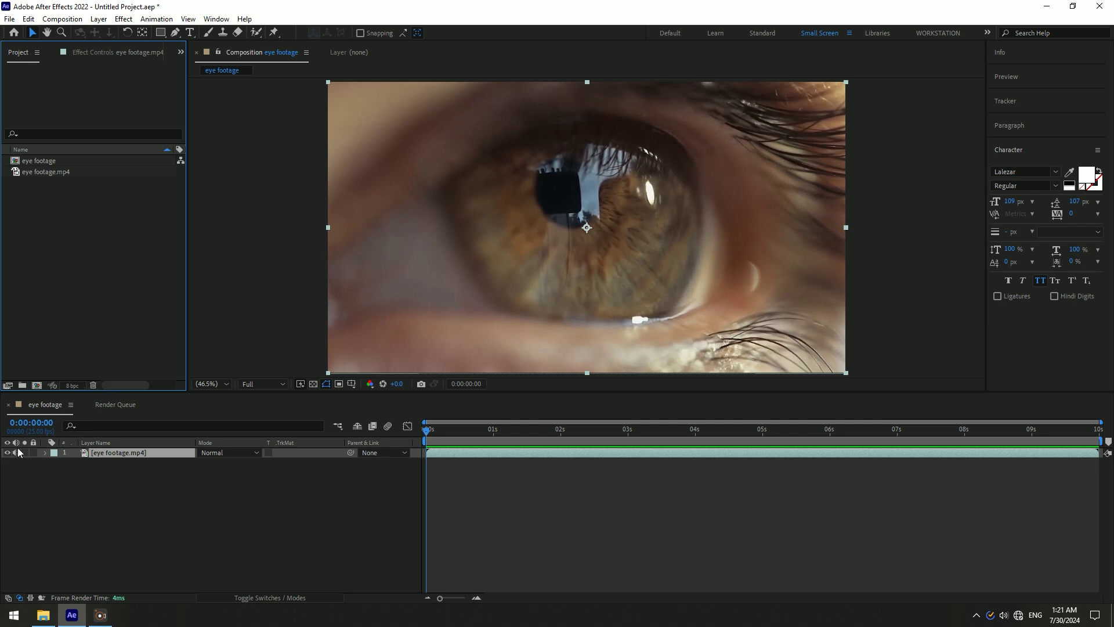
Step: Scrub the playhead through the roughly 10-second eye footage.mp4 clip to preview it
mouse_move(428, 430)
mouse_down()
mouse_move(873, 435)
mouse_move(307, 453)
mouse_up()
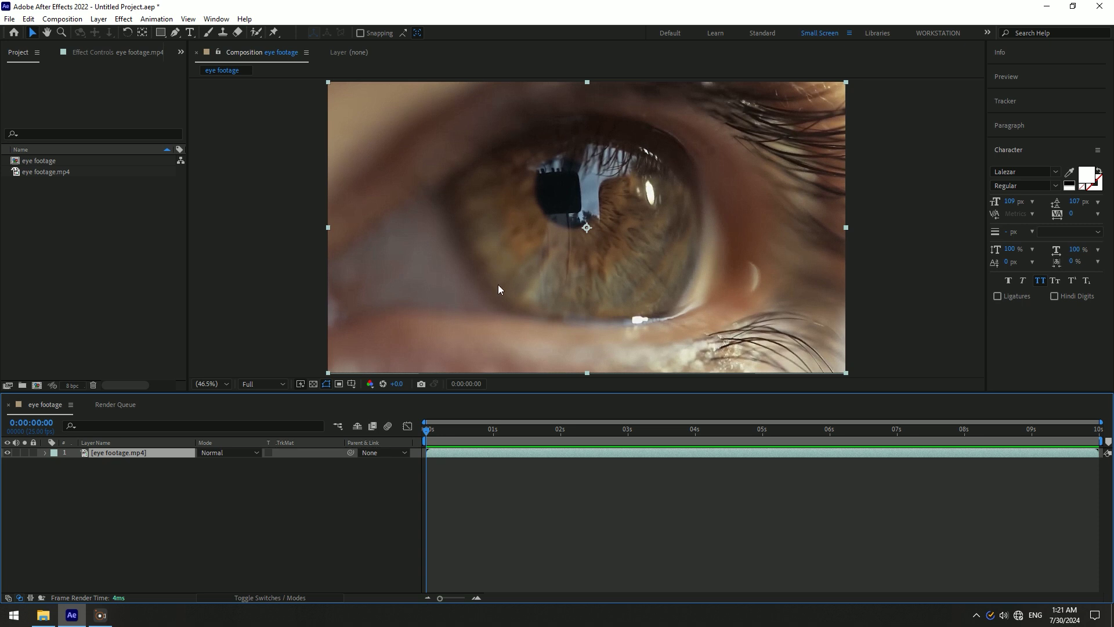
click(204, 485)
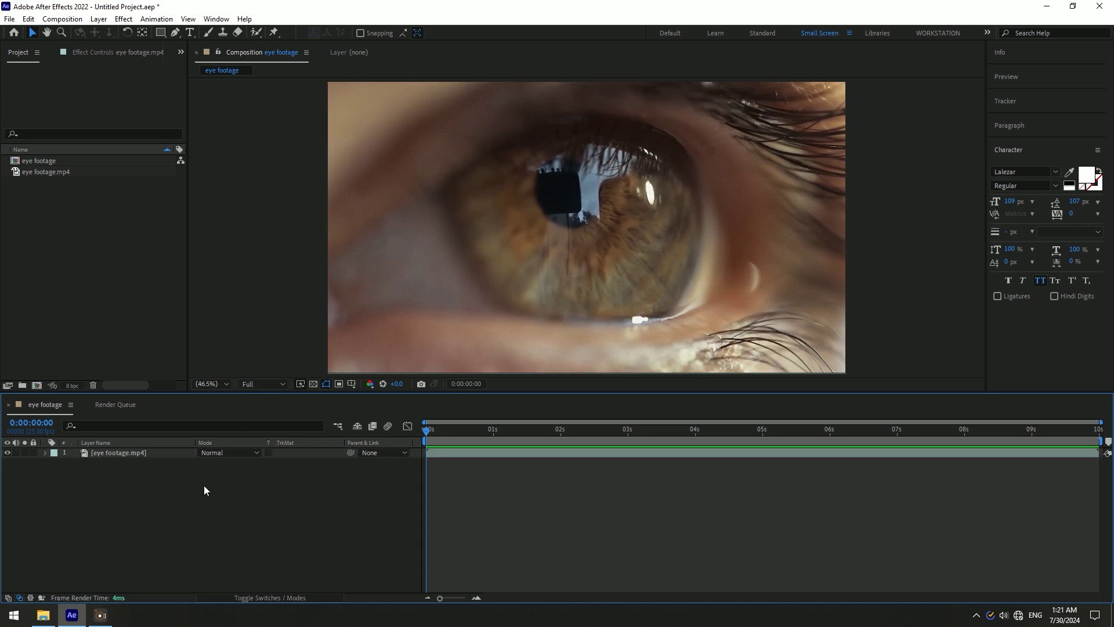
click(139, 455)
click(187, 478)
Step: Add a 1920×1080 white solid layer, White Solid 1, above the eye footage
right_click(169, 474)
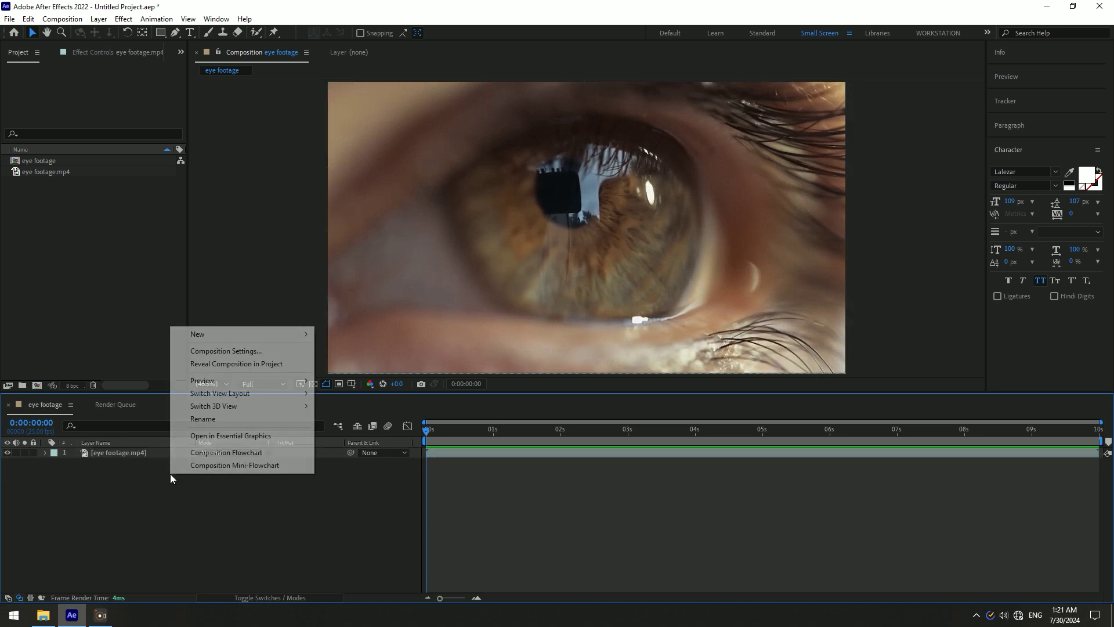
mouse_move(290, 334)
click(342, 363)
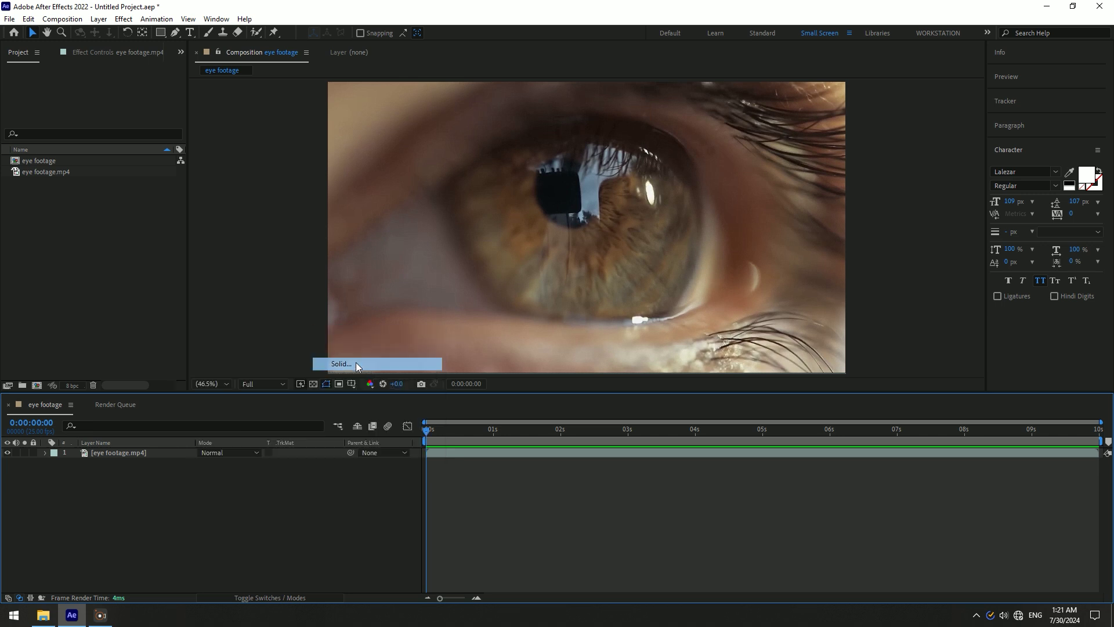
click(309, 336)
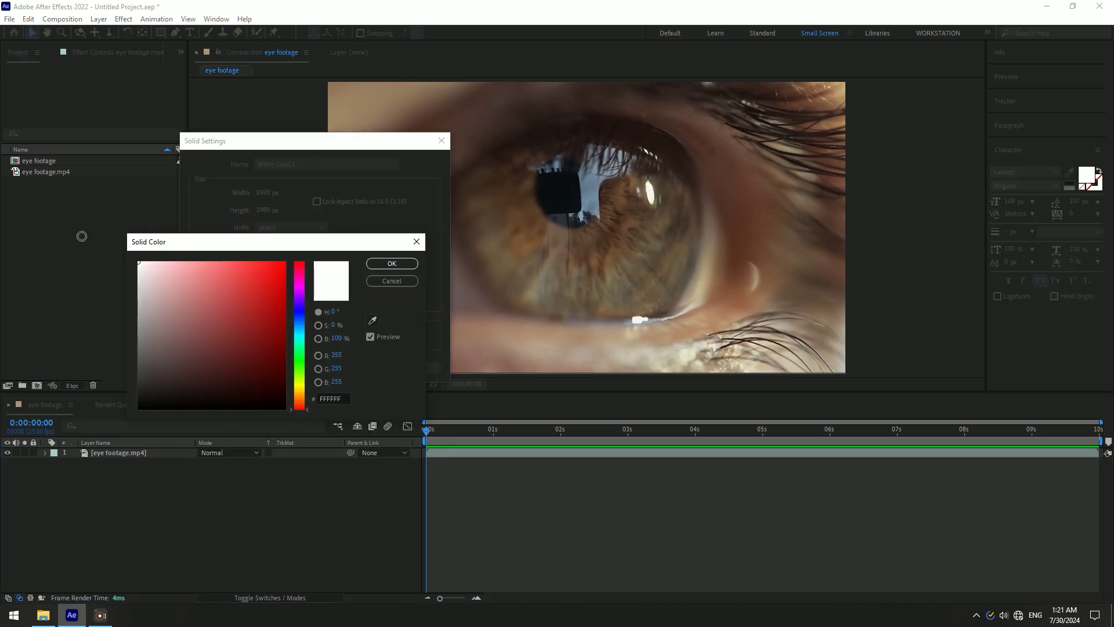
click(390, 263)
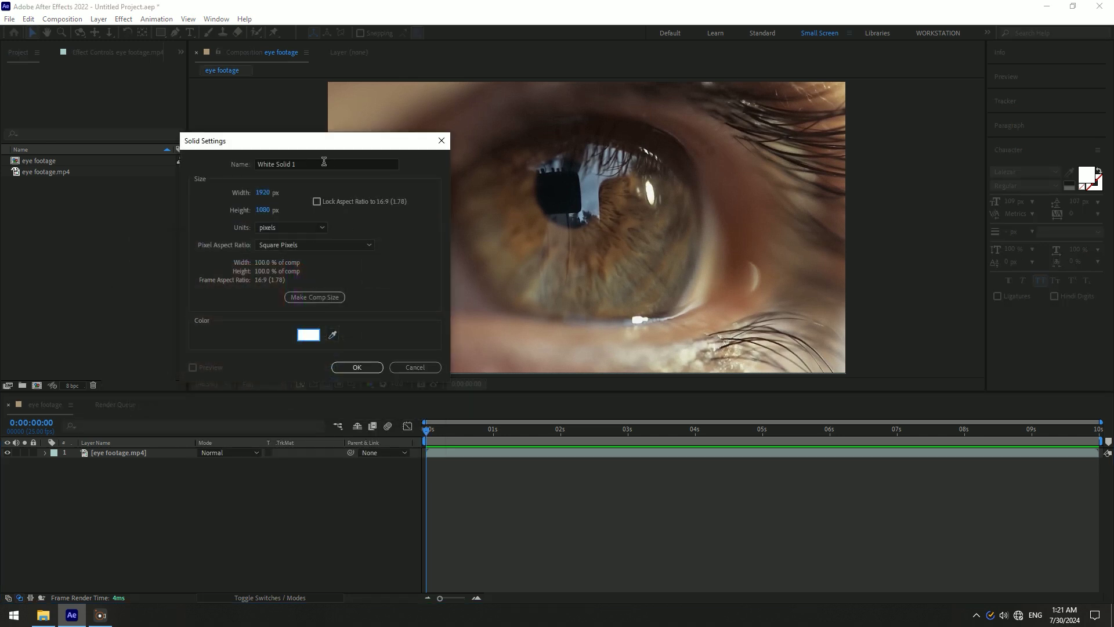
click(357, 366)
Step: Lower White Solid 1's opacity to roughly 22% so the eye shows through
click(256, 495)
click(120, 452)
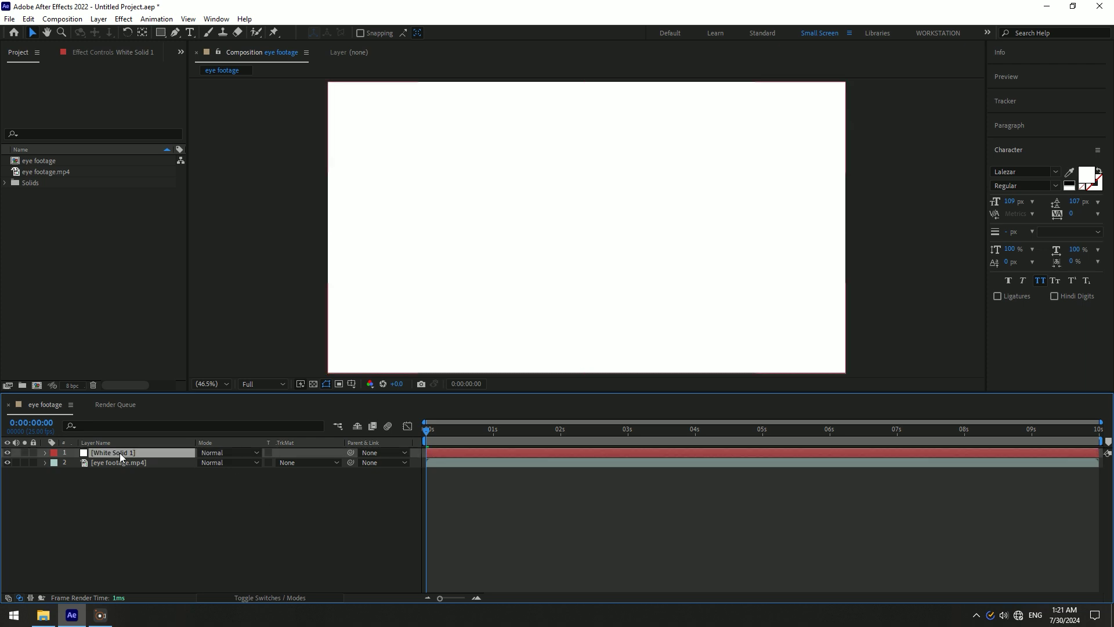
key(t)
drag(203, 463, 159, 463)
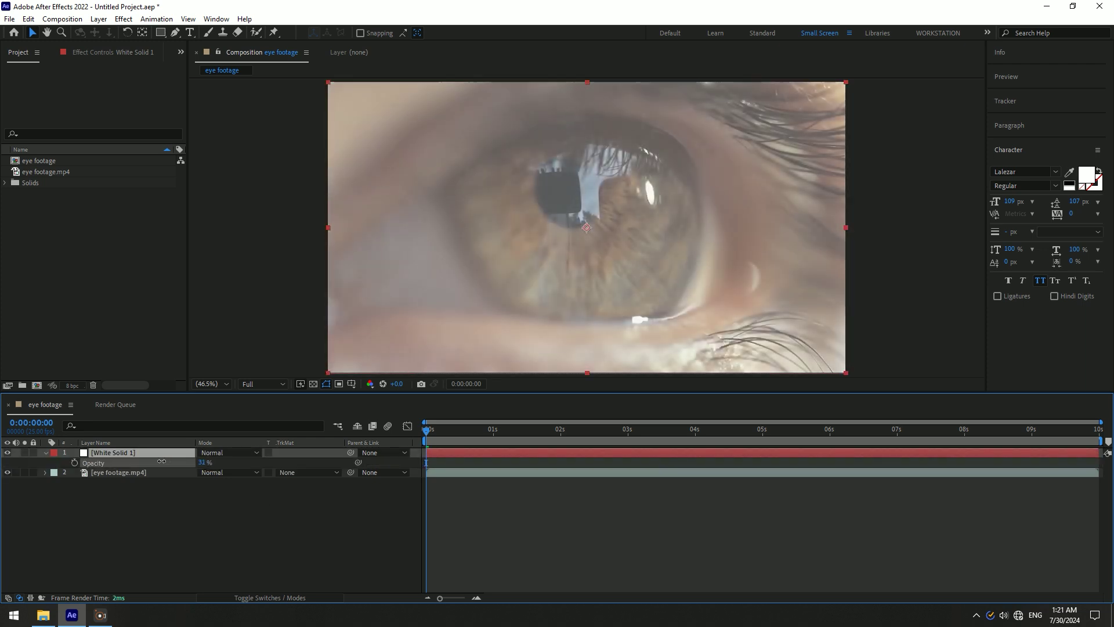
Step: Draw a closed Bezier Pen mask around the iris on White Solid 1
click(175, 34)
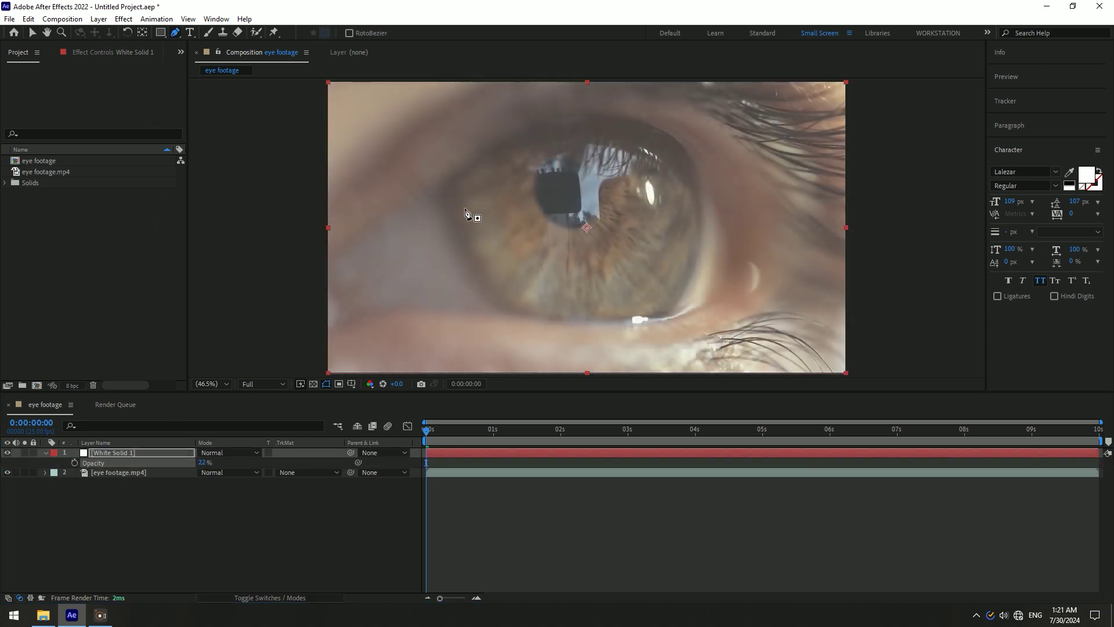
click(444, 185)
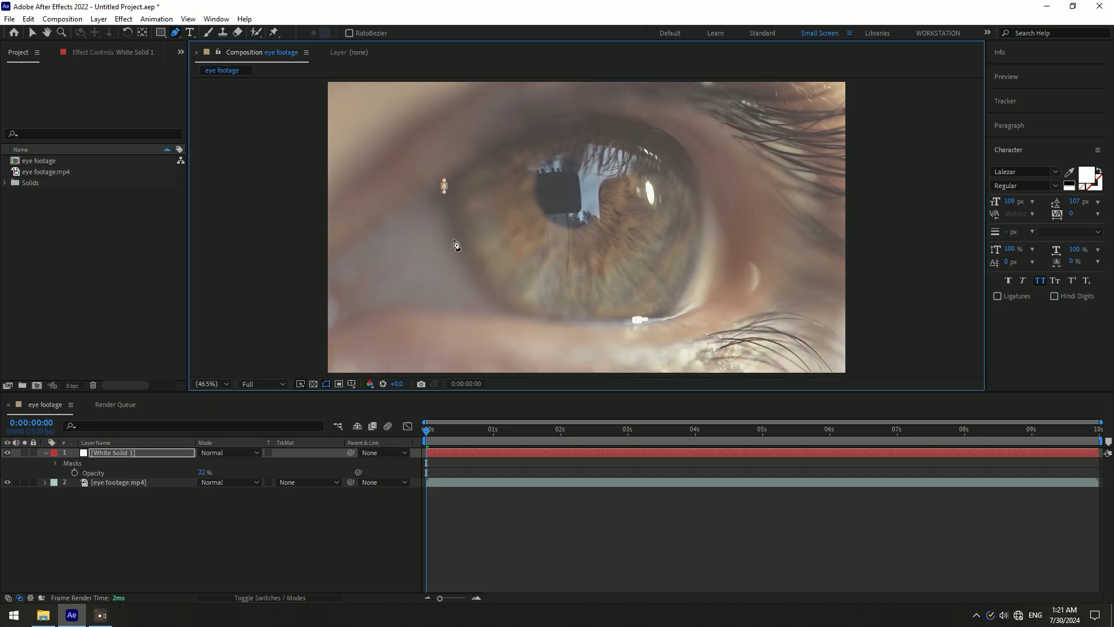
drag(477, 284, 501, 305)
drag(574, 321, 580, 321)
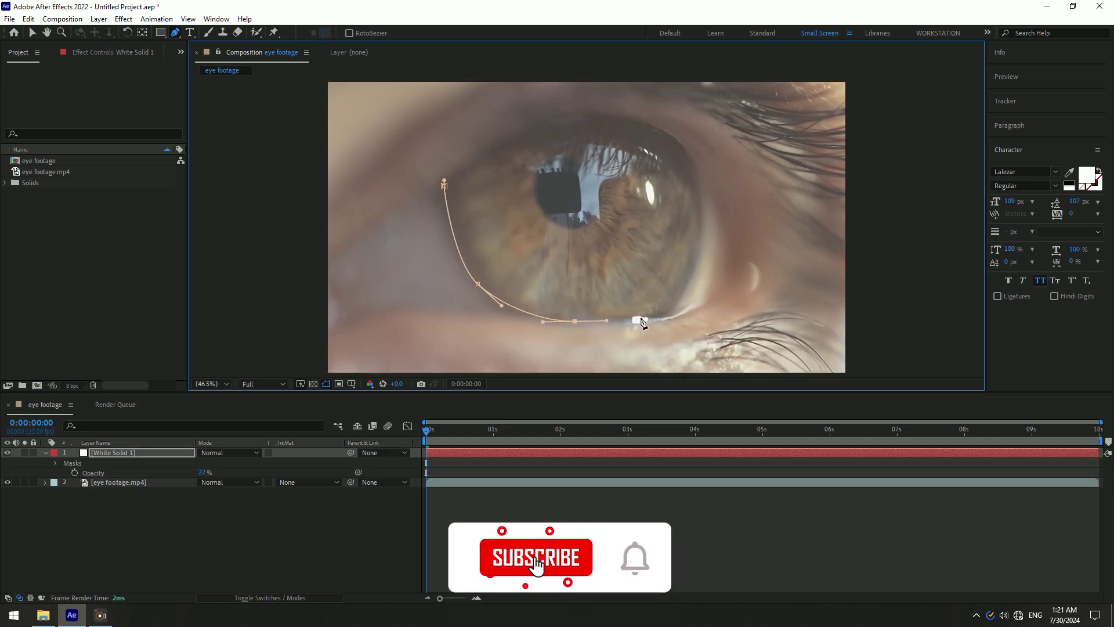
drag(673, 312, 680, 296)
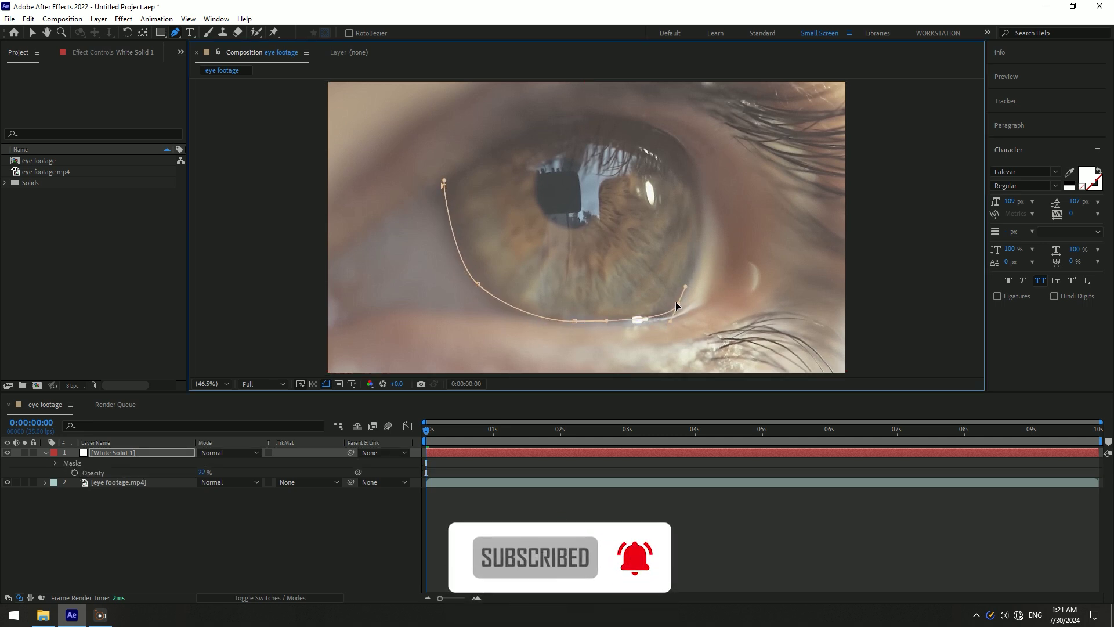
drag(703, 207, 701, 192)
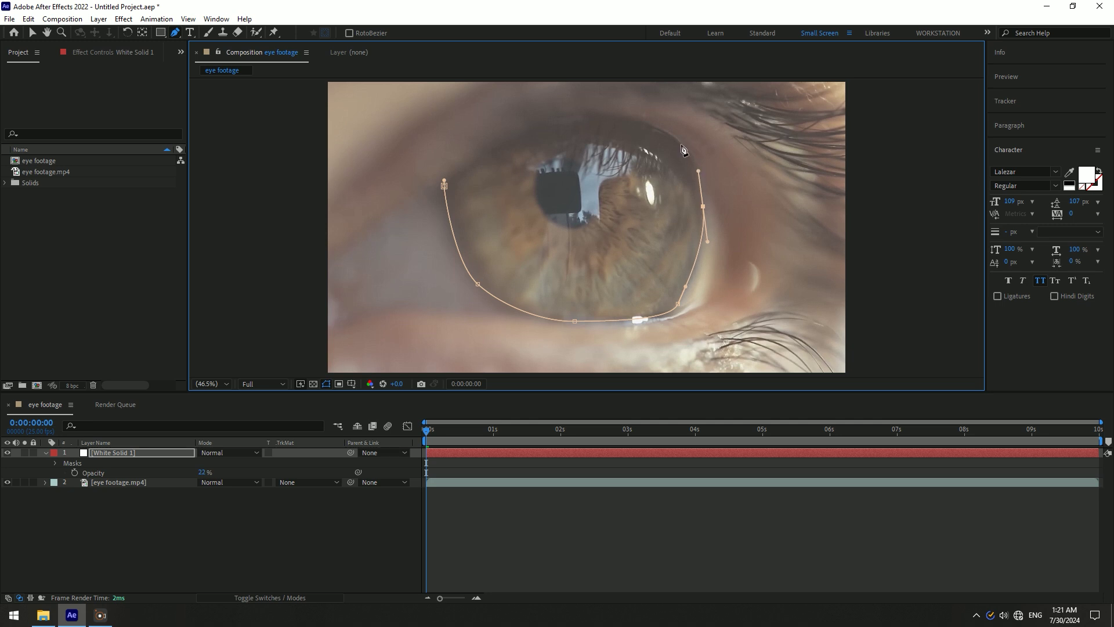
drag(679, 141, 660, 130)
drag(582, 113, 563, 114)
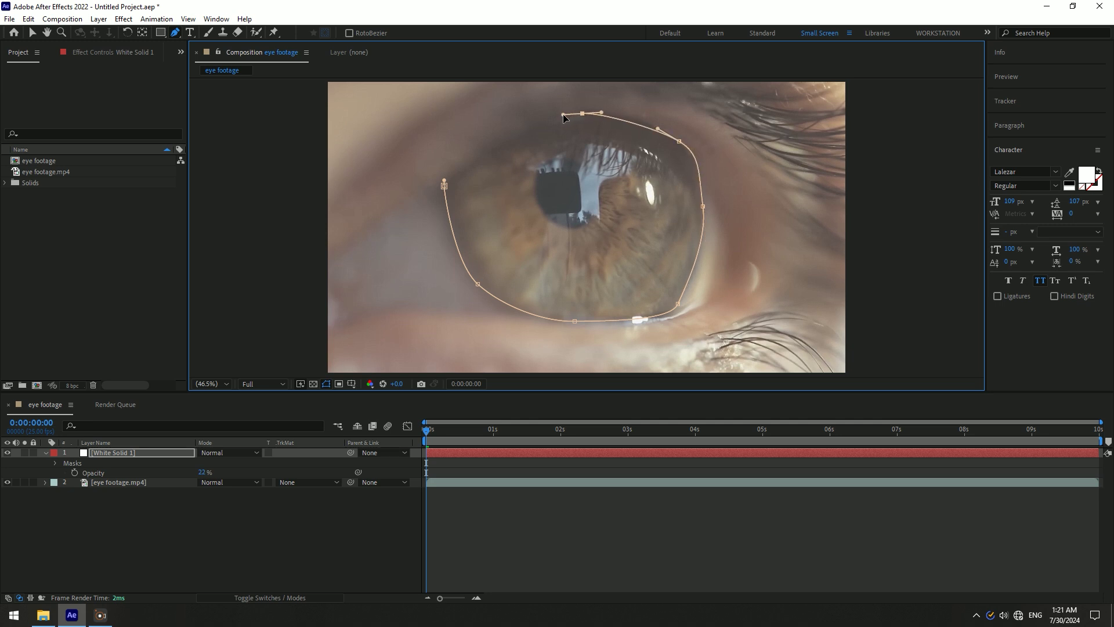
mouse_move(491, 146)
mouse_down()
mouse_move(450, 177)
mouse_move(469, 160)
mouse_up()
click(445, 187)
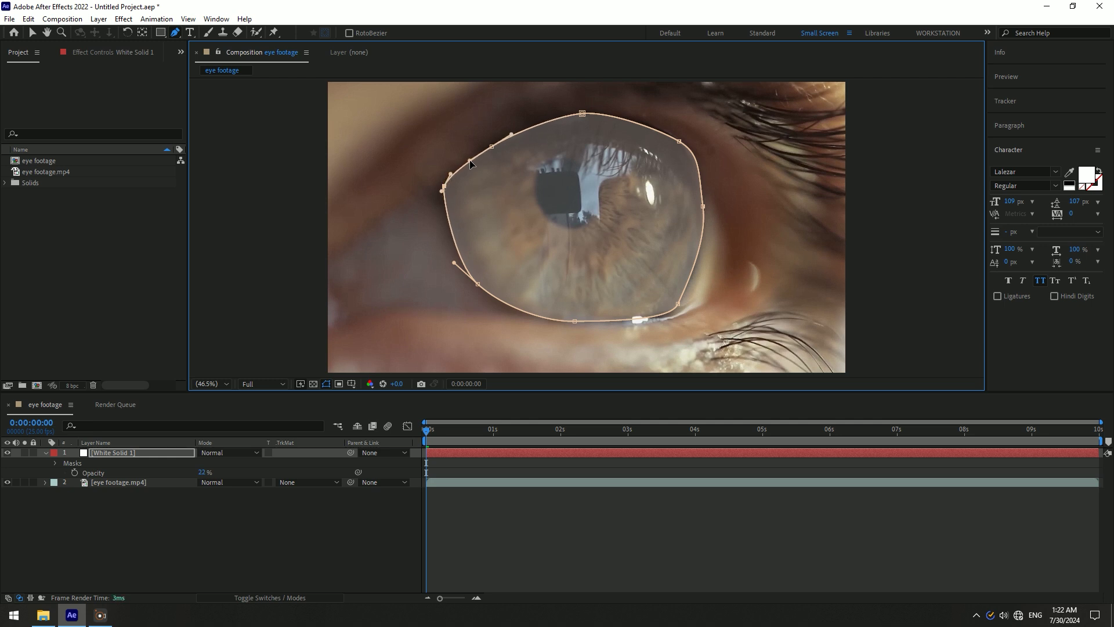
click(147, 455)
Step: Raise White Solid 1's opacity back to 100%
key(t)
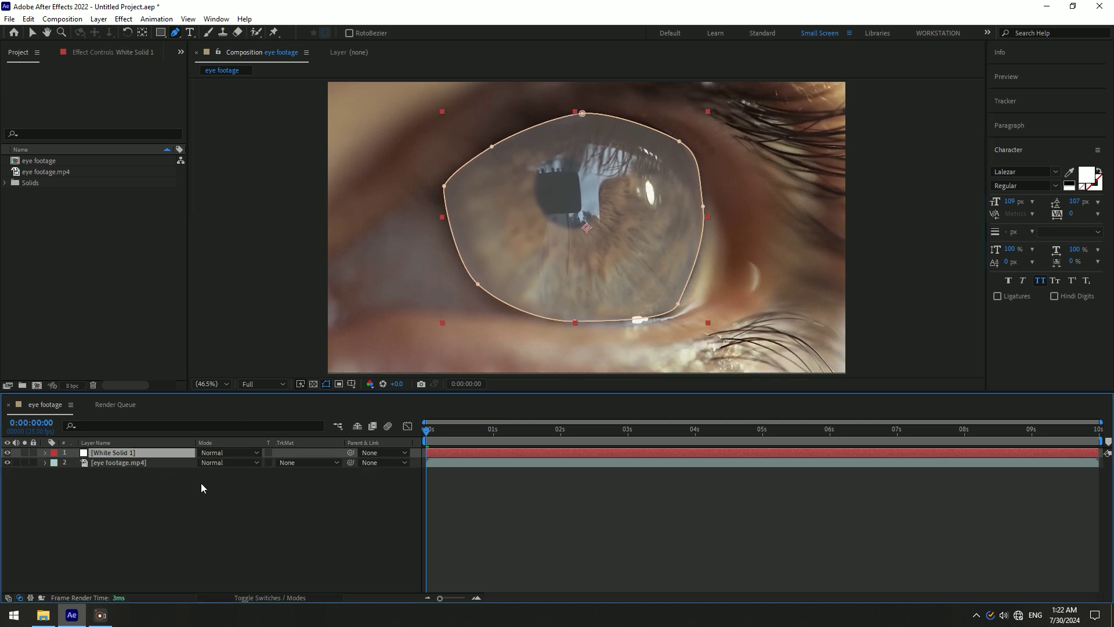
key(t)
drag(205, 462, 244, 463)
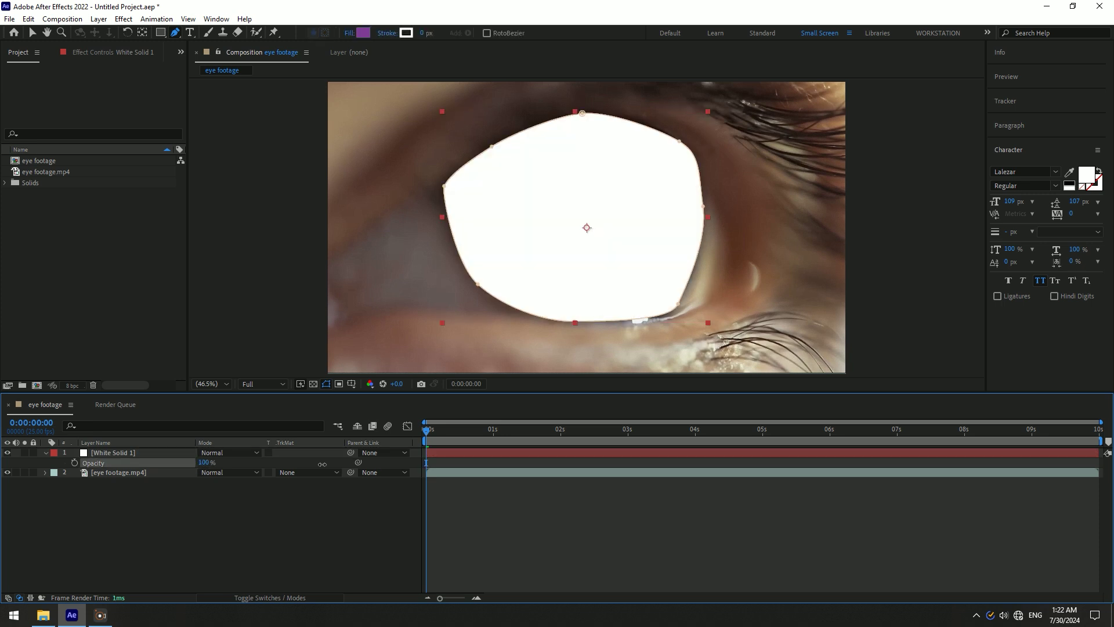
click(251, 534)
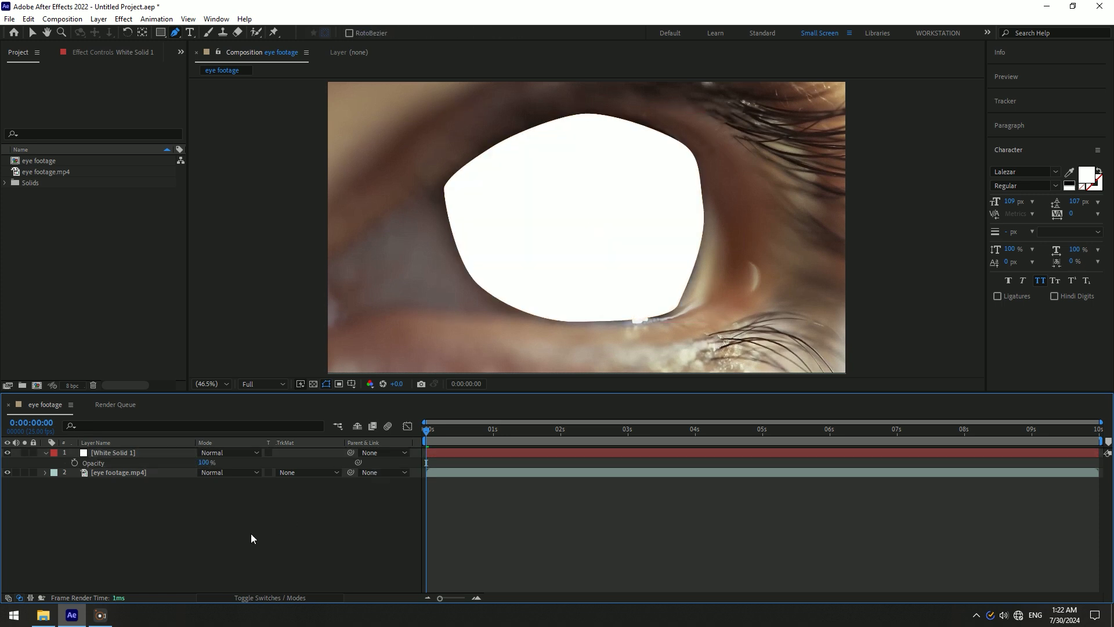
Step: Duplicate the eye footage.mp4 layer with Ctrl+D
click(45, 453)
click(133, 453)
click(130, 463)
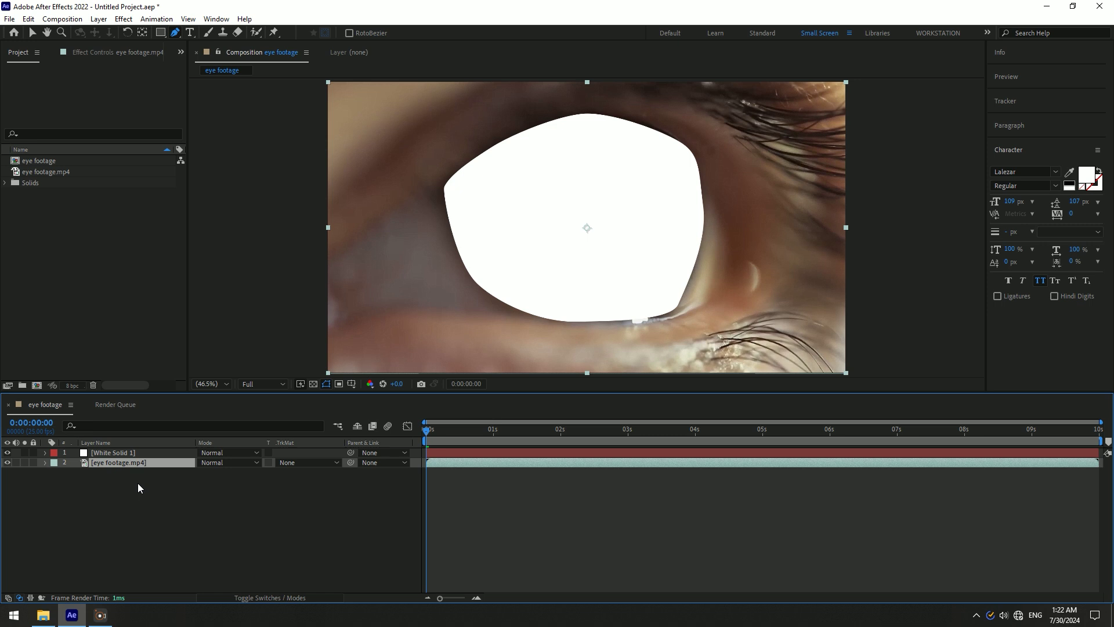
key(ctrl+d)
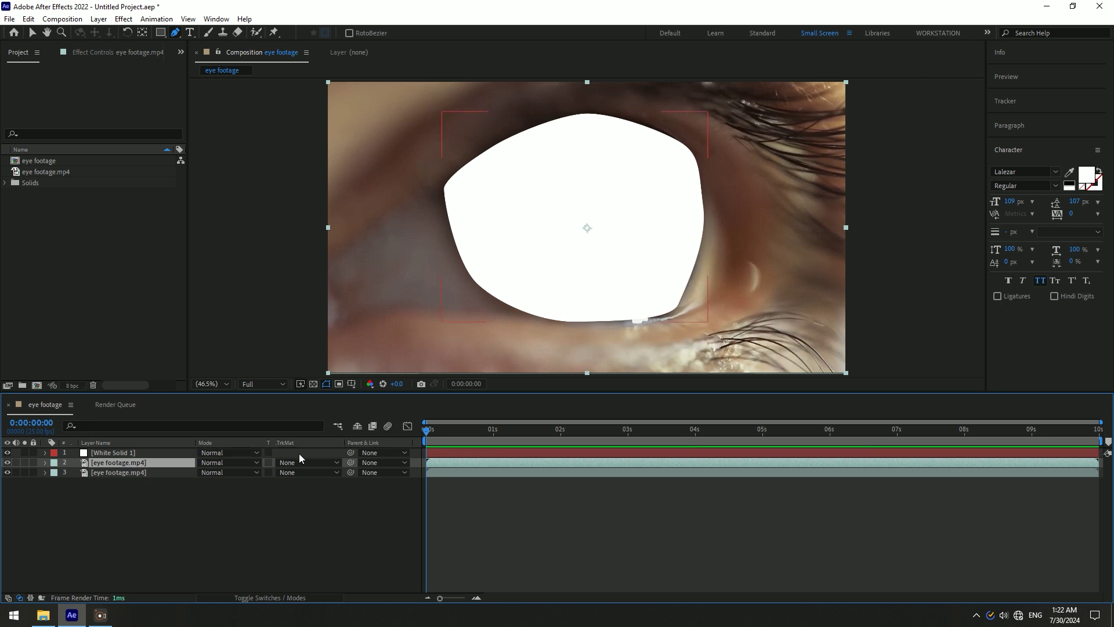
click(332, 462)
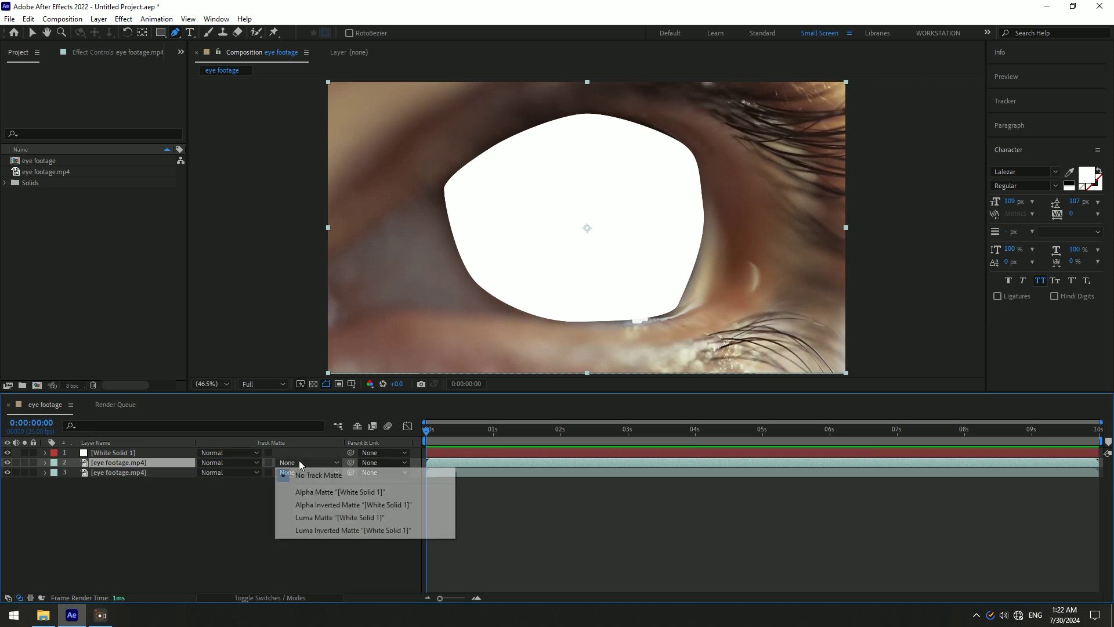
click(358, 496)
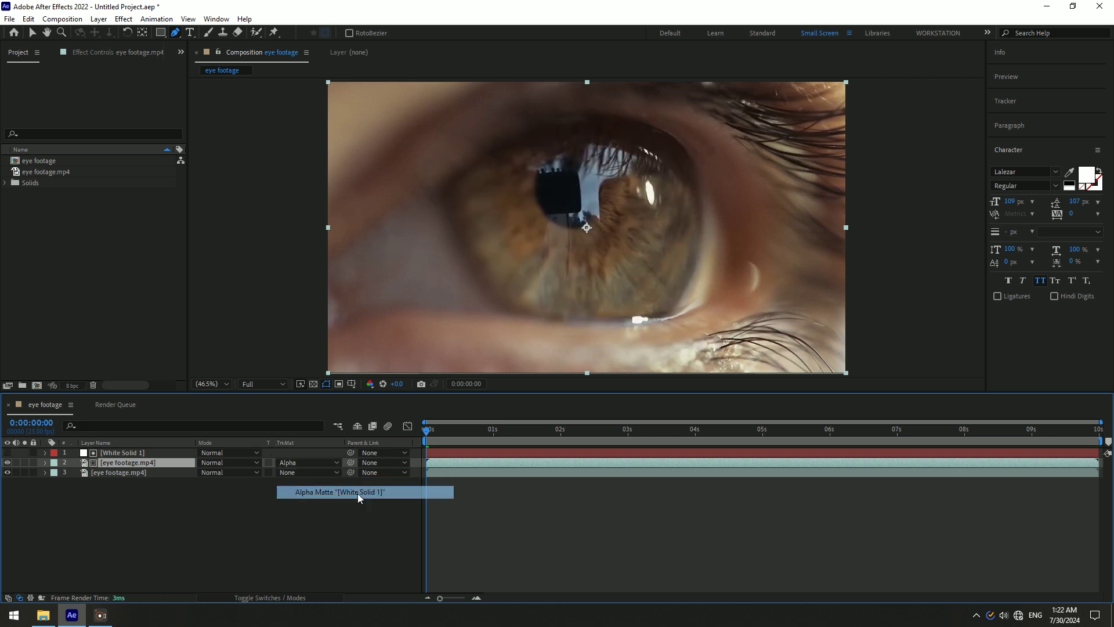
click(8, 472)
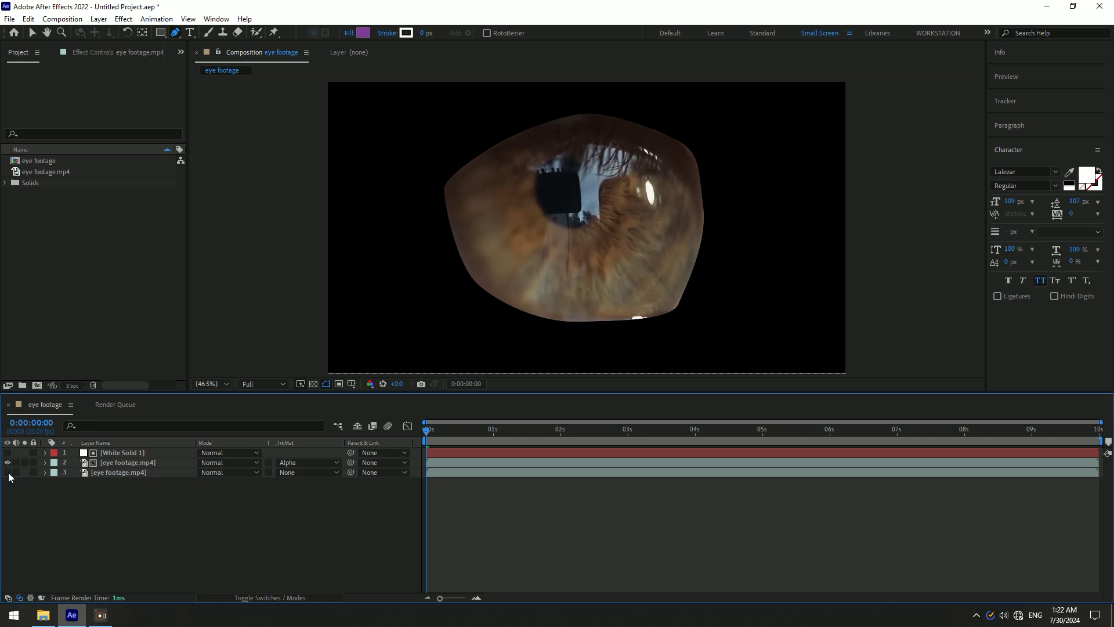
click(8, 473)
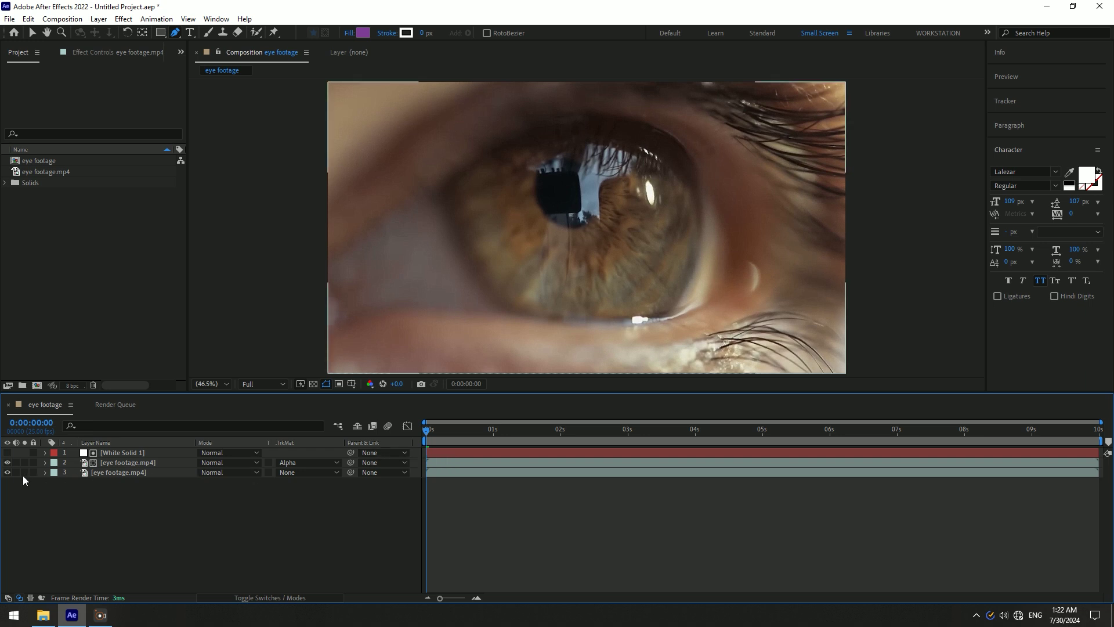
click(8, 472)
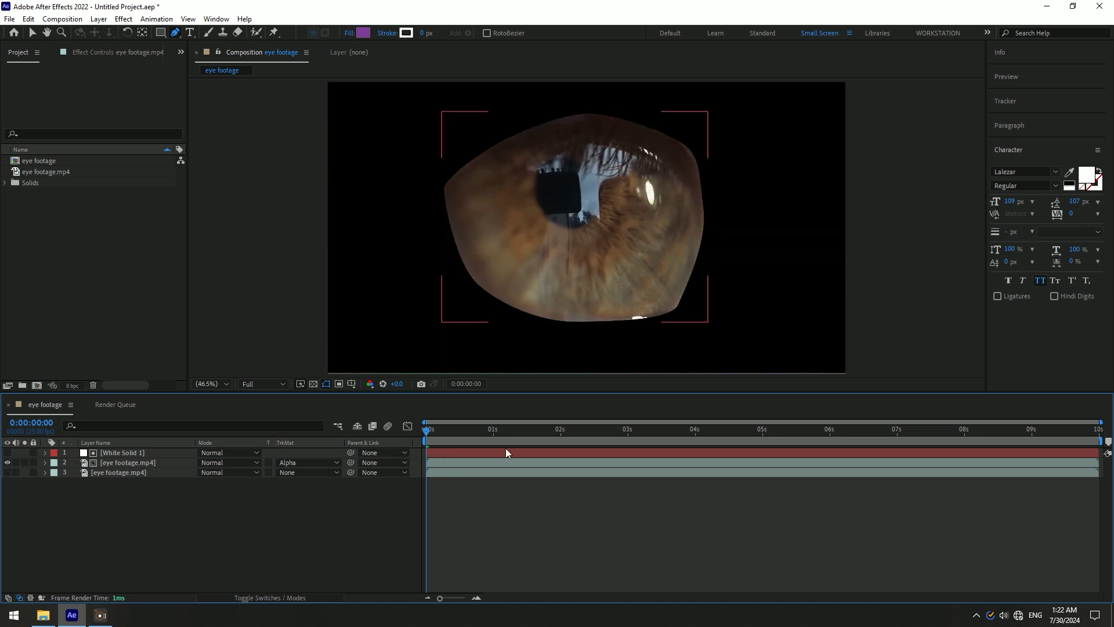
drag(443, 432, 827, 442)
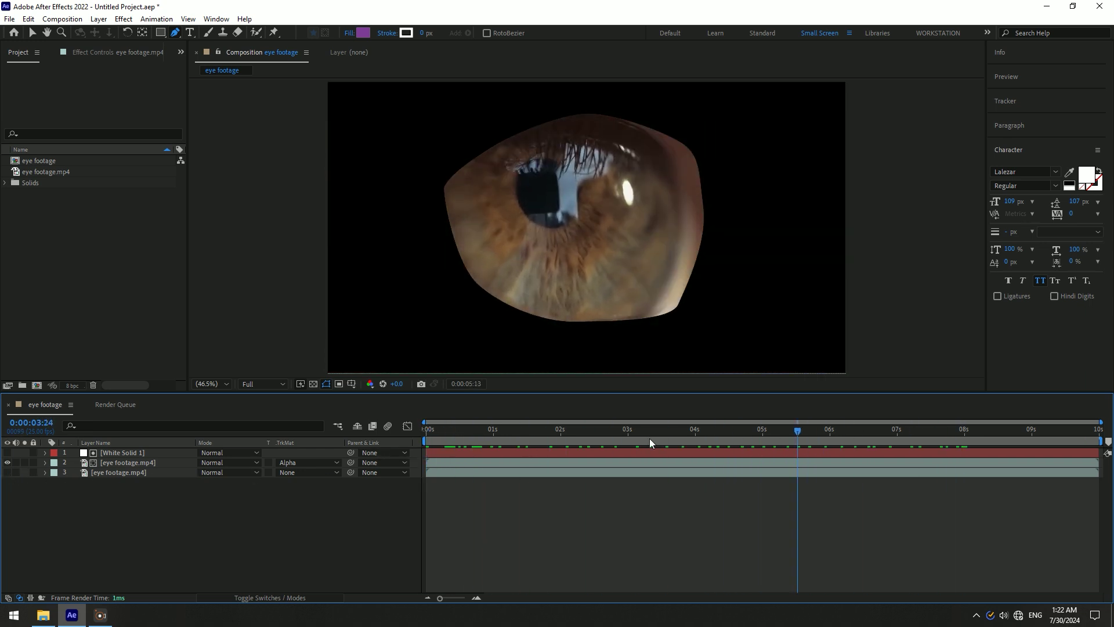
key(Home)
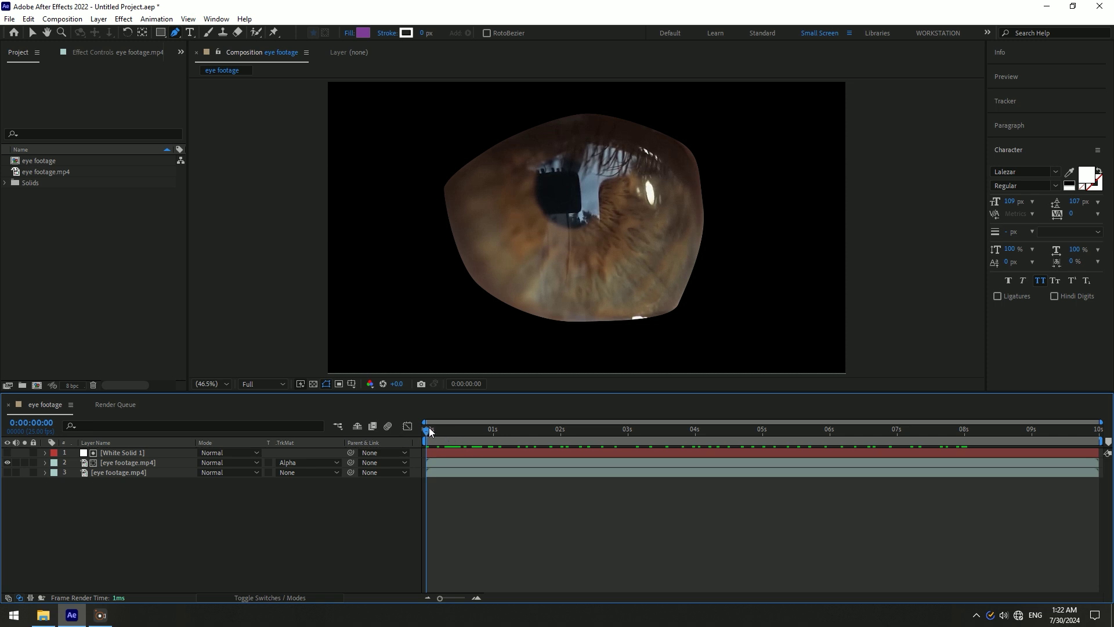
drag(429, 432, 502, 432)
key(Home)
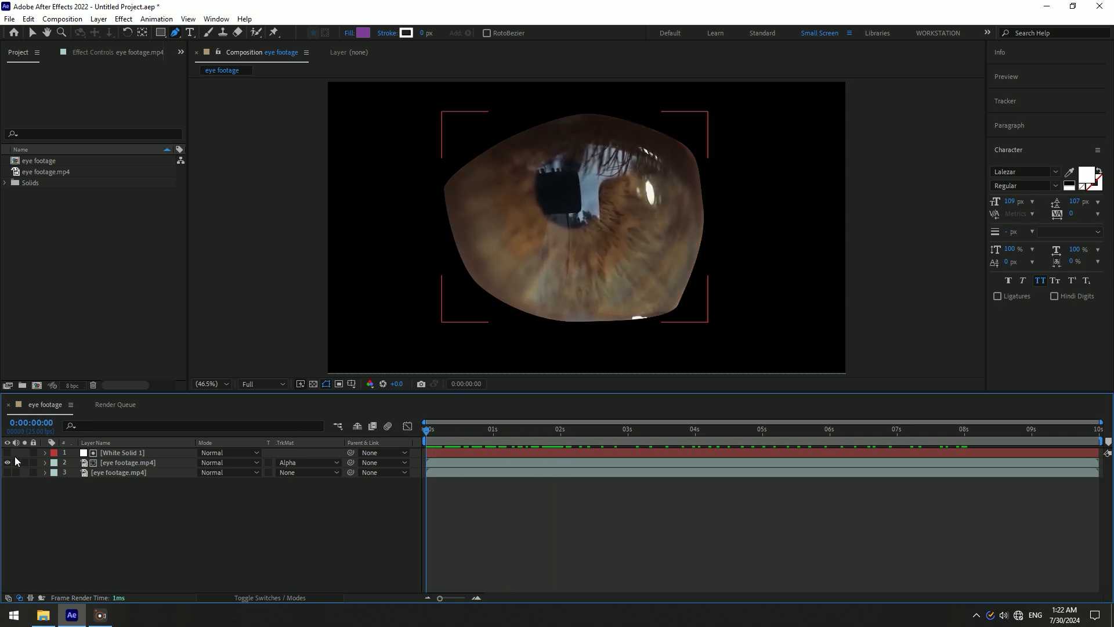
click(9, 473)
click(9, 473)
Step: Add a Null 1 layer and move it between the two eye footage.mp4 layers
right_click(145, 493)
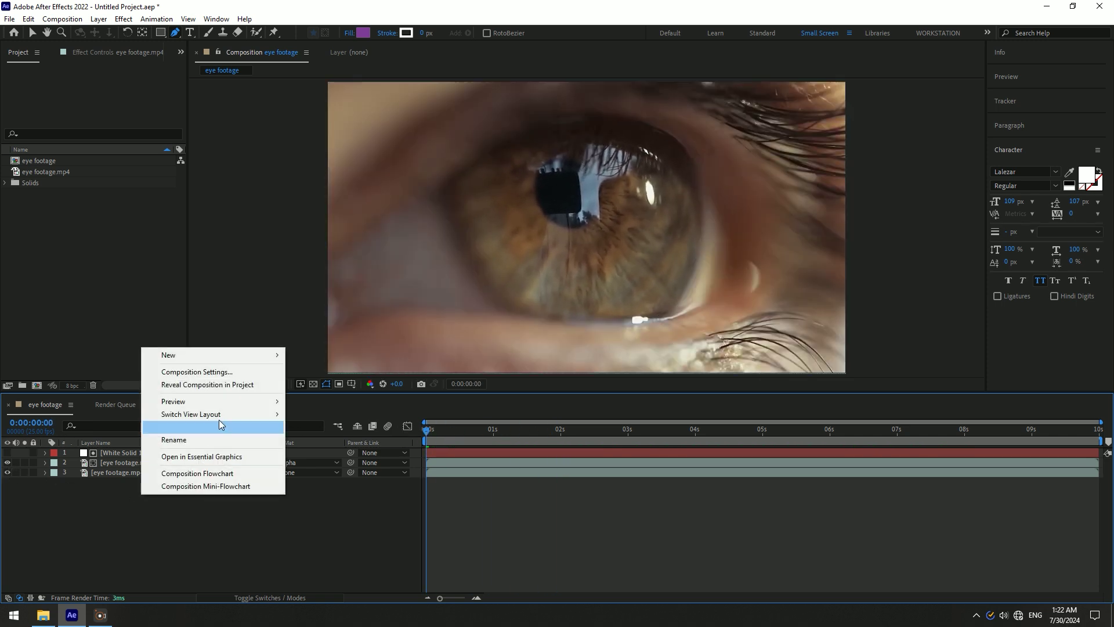
mouse_move(231, 355)
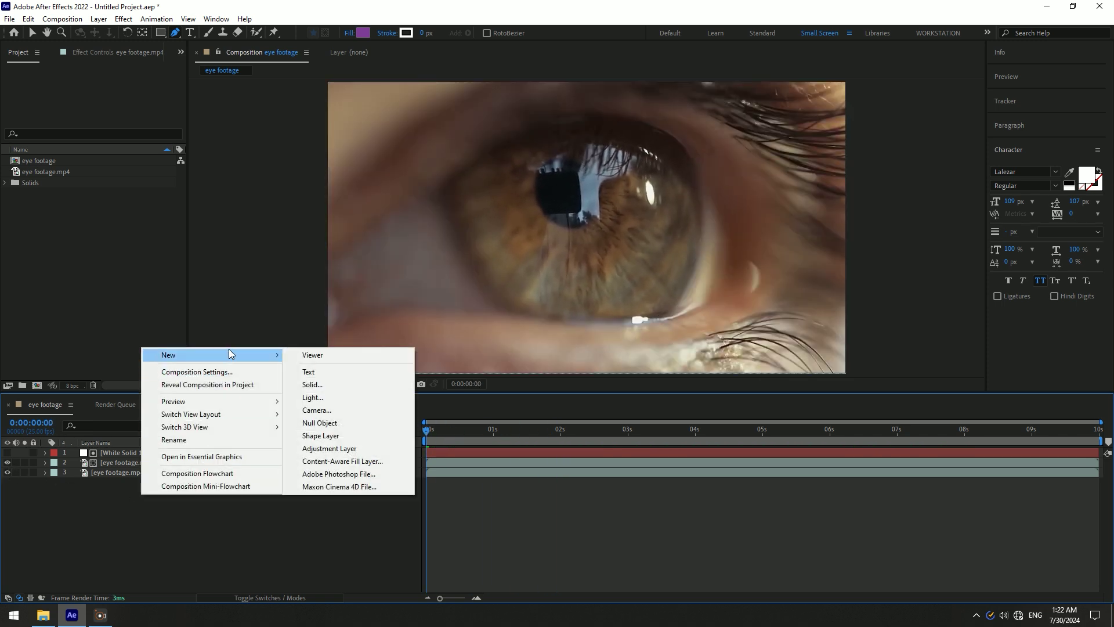
click(364, 430)
drag(118, 454, 123, 483)
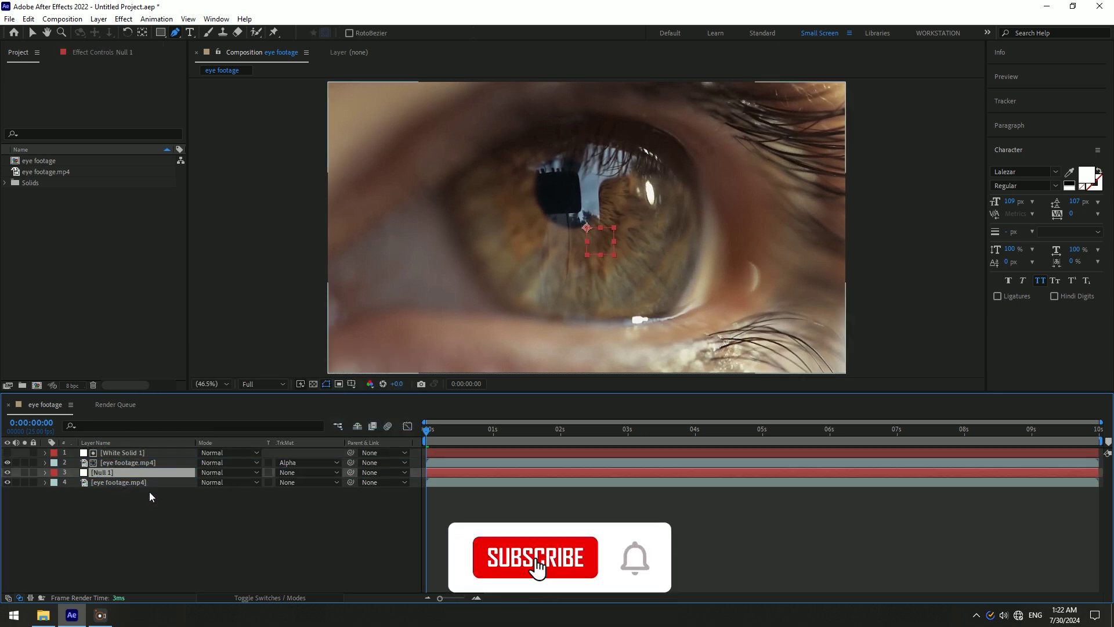
click(107, 482)
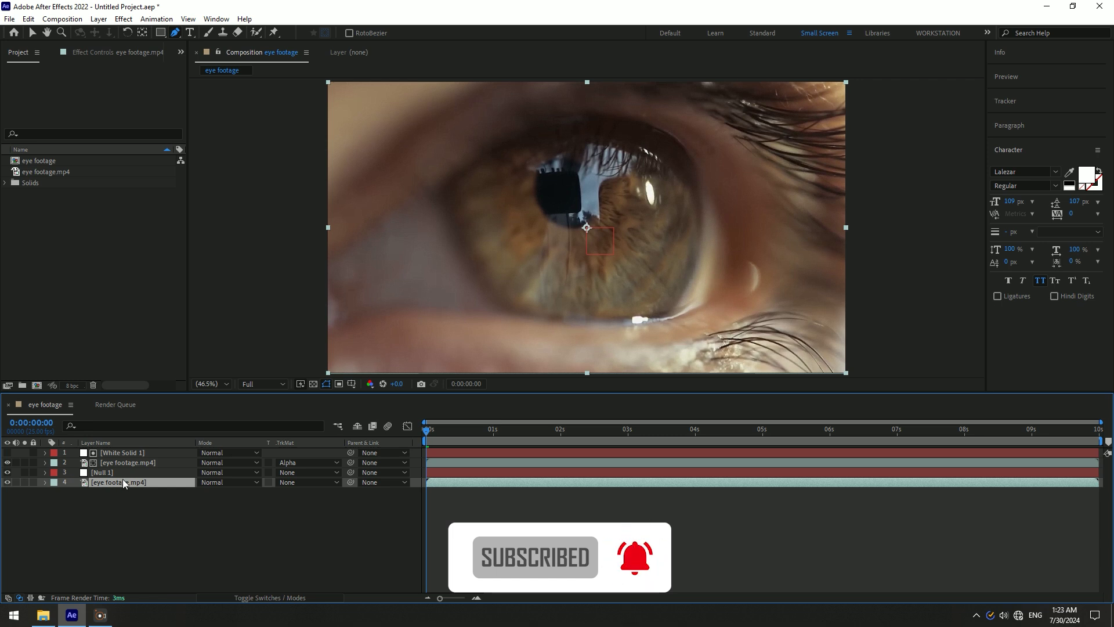
Step: Start Track Motion on the bottom eye footage layer and position Track Point 1 on the iris detail
click(1014, 103)
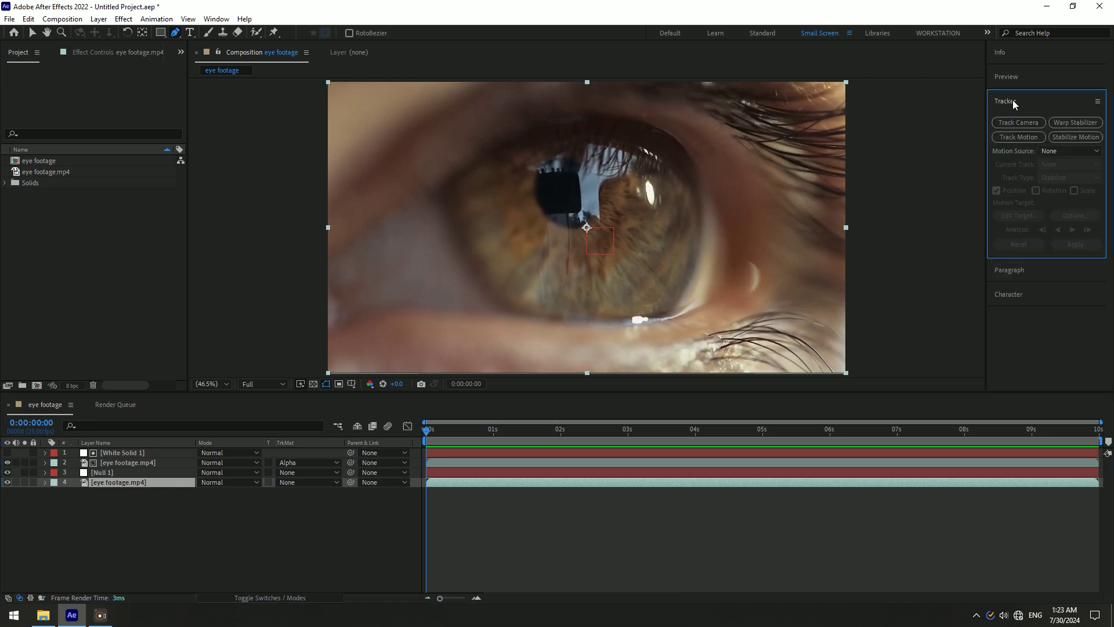
click(1014, 141)
scroll(604, 210, up, 3)
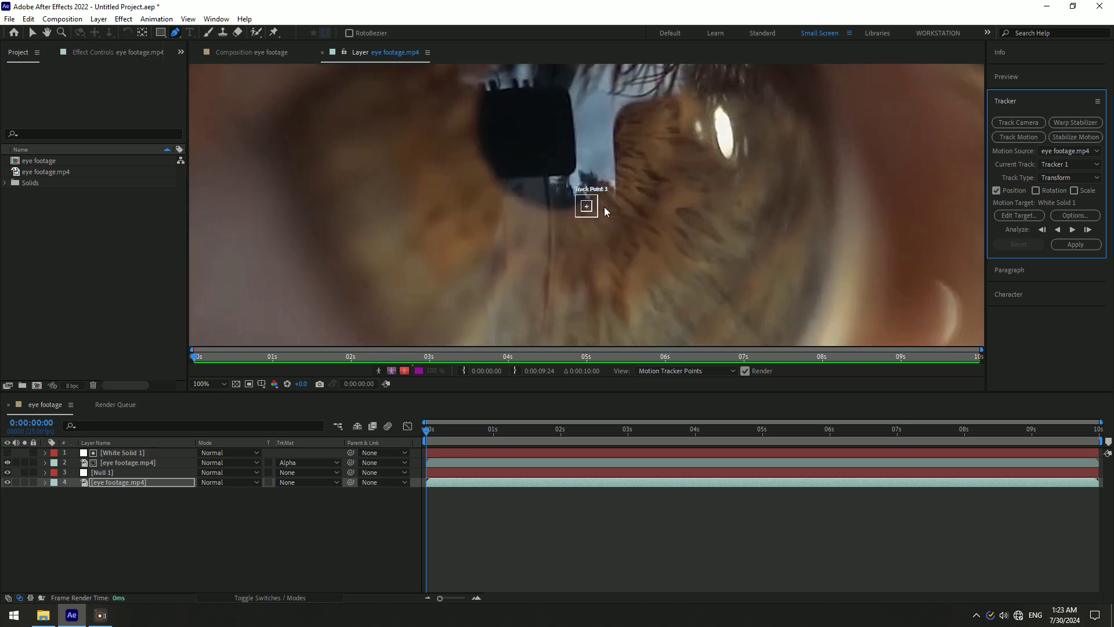
drag(593, 207, 734, 188)
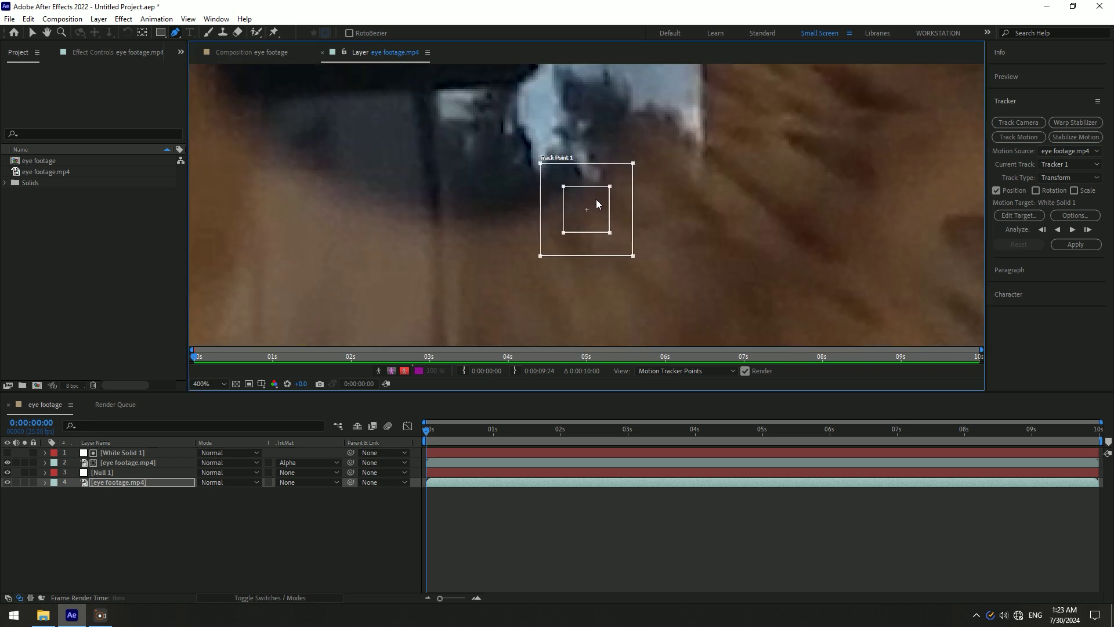
scroll(734, 188, down, 2)
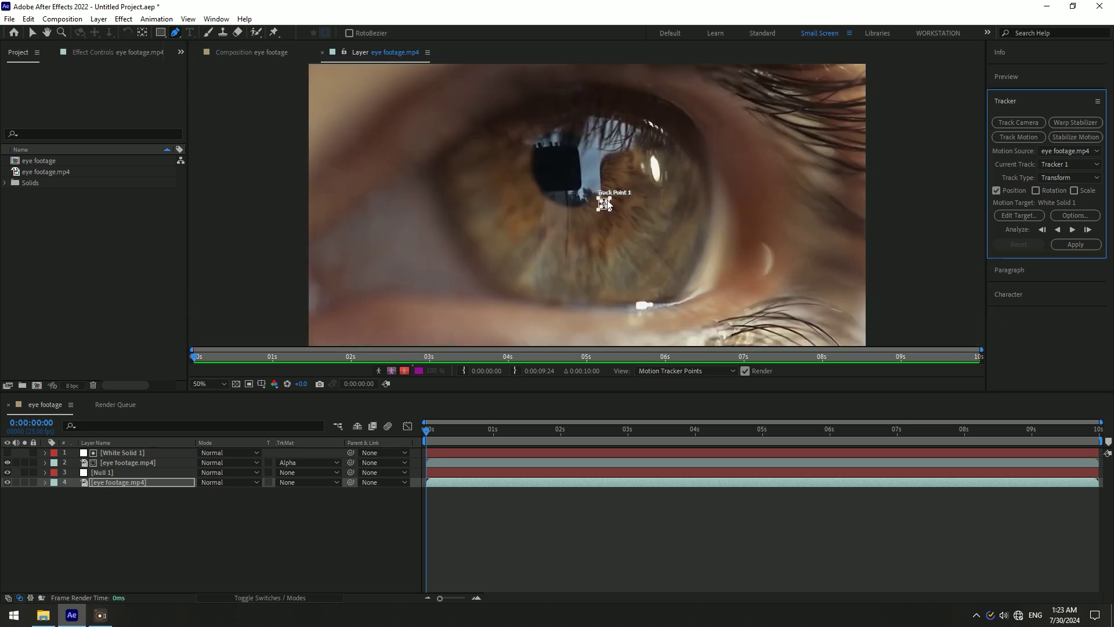
scroll(606, 203, up, 2)
mouse_move(592, 204)
mouse_down()
mouse_move(713, 84)
mouse_move(684, 298)
mouse_up()
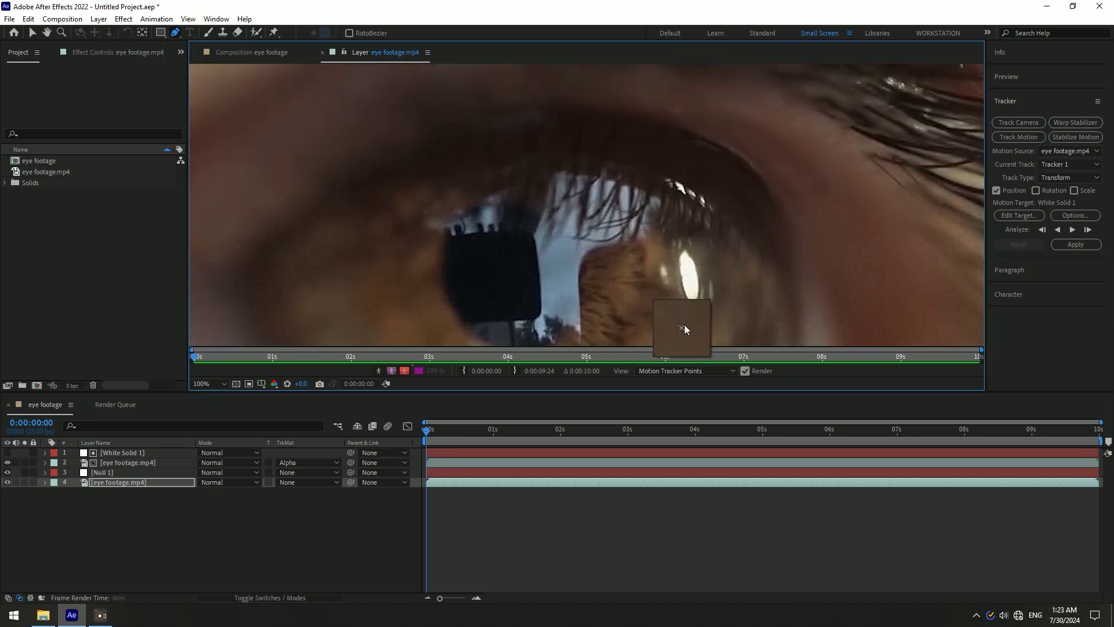
drag(683, 337, 623, 226)
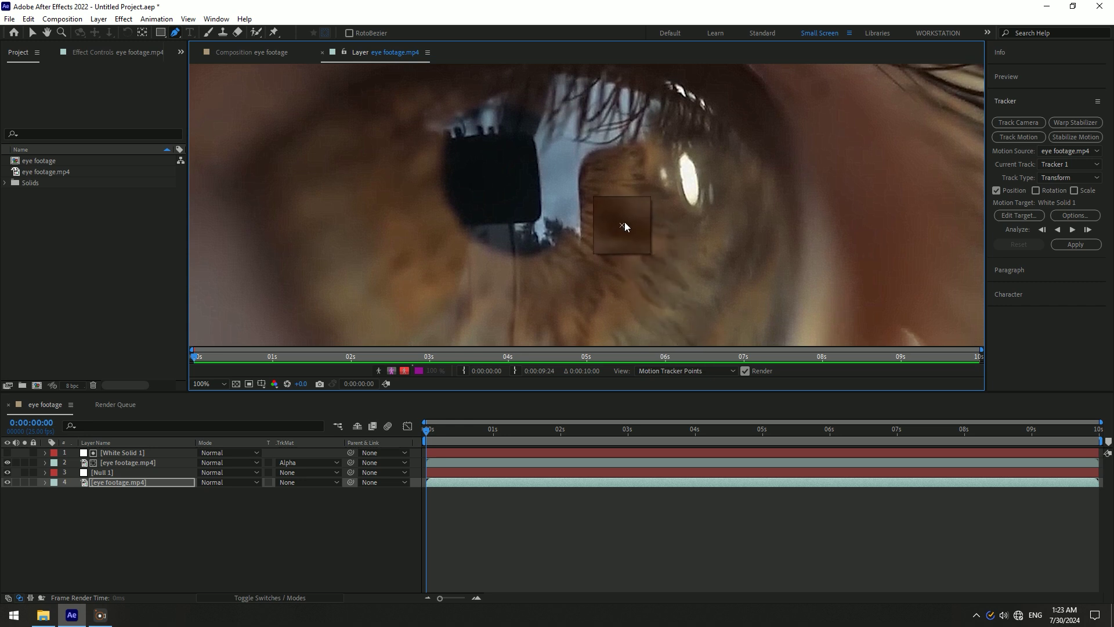
drag(624, 226, 649, 201)
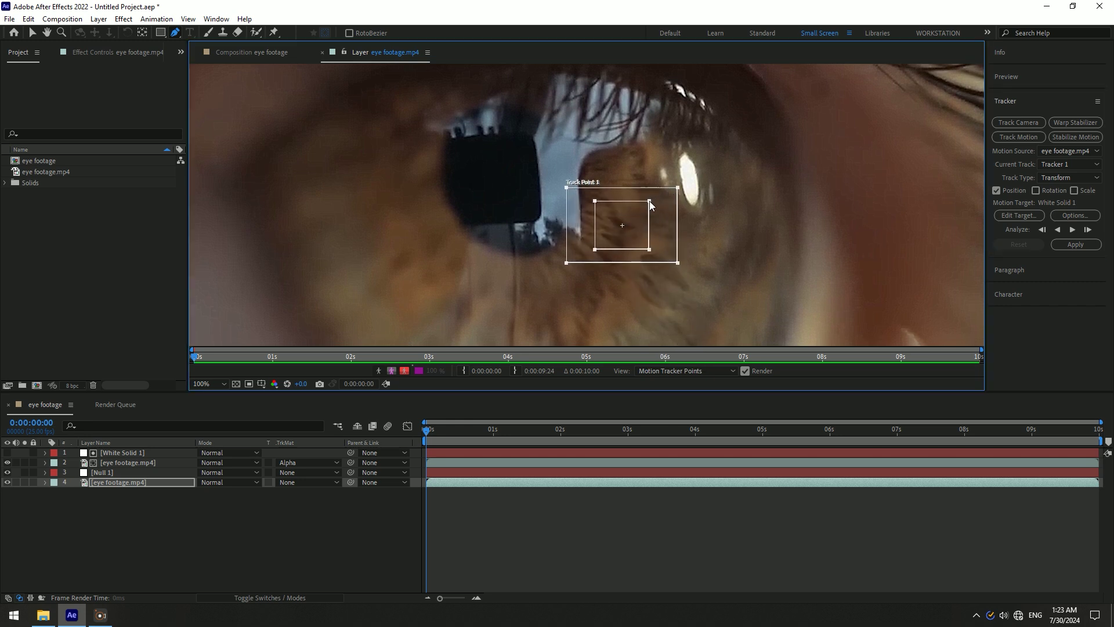
key(comma)
key(comma)
key(comma)
scroll(625, 176, up, 2)
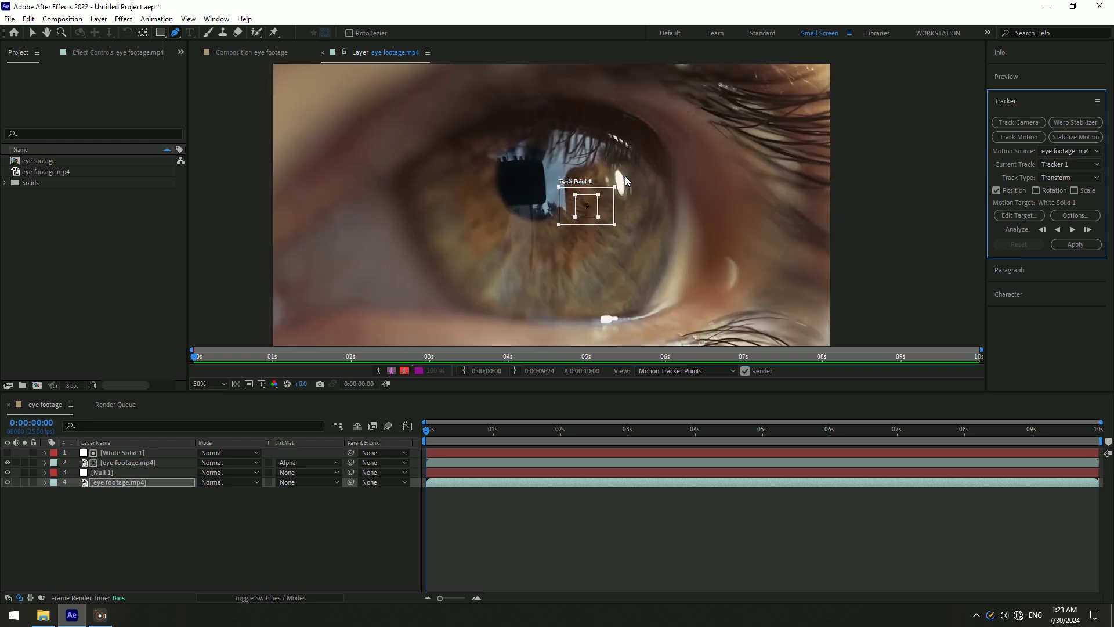
scroll(624, 176, down, 2)
Step: Analyse Track Point 1 forward, then apply its motion to Null 1 in X and Y
click(1074, 230)
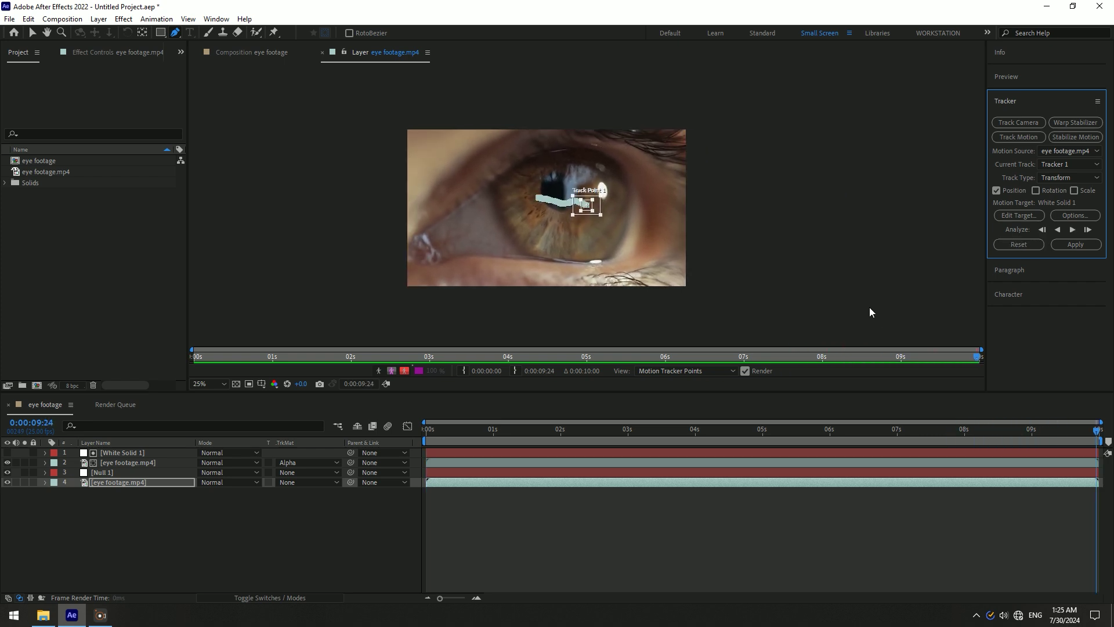
click(1007, 217)
click(583, 291)
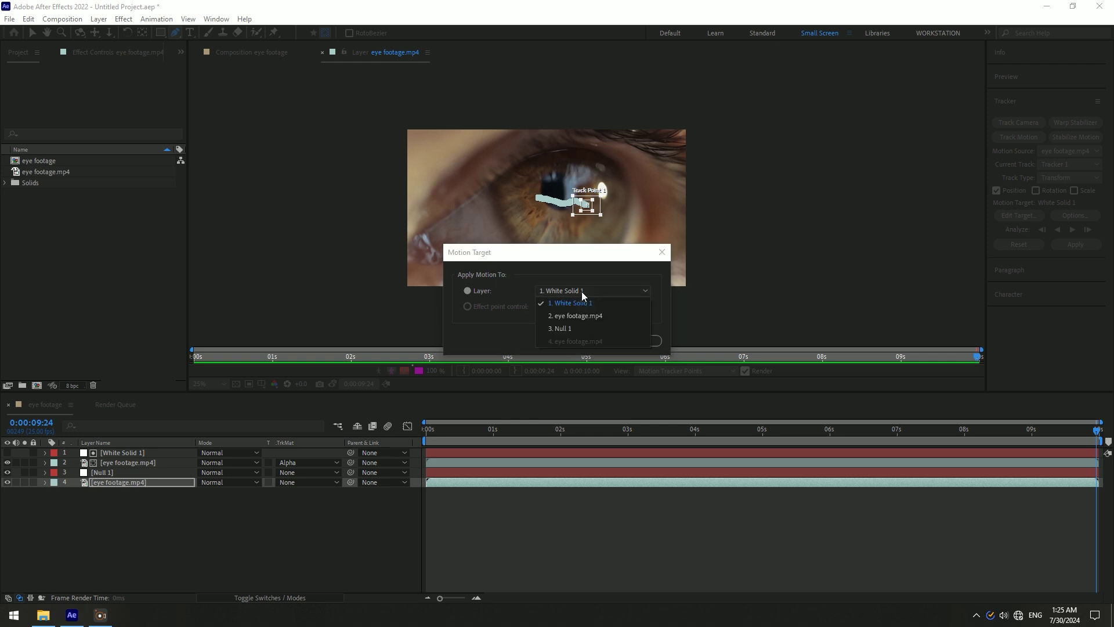
click(565, 329)
click(571, 341)
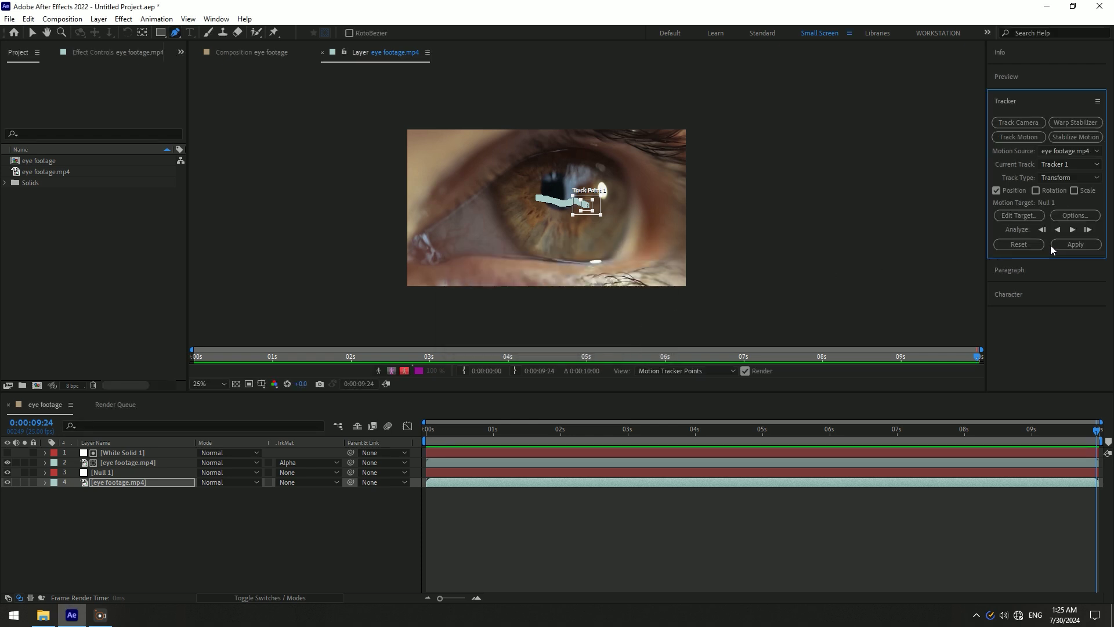
click(1055, 245)
click(546, 320)
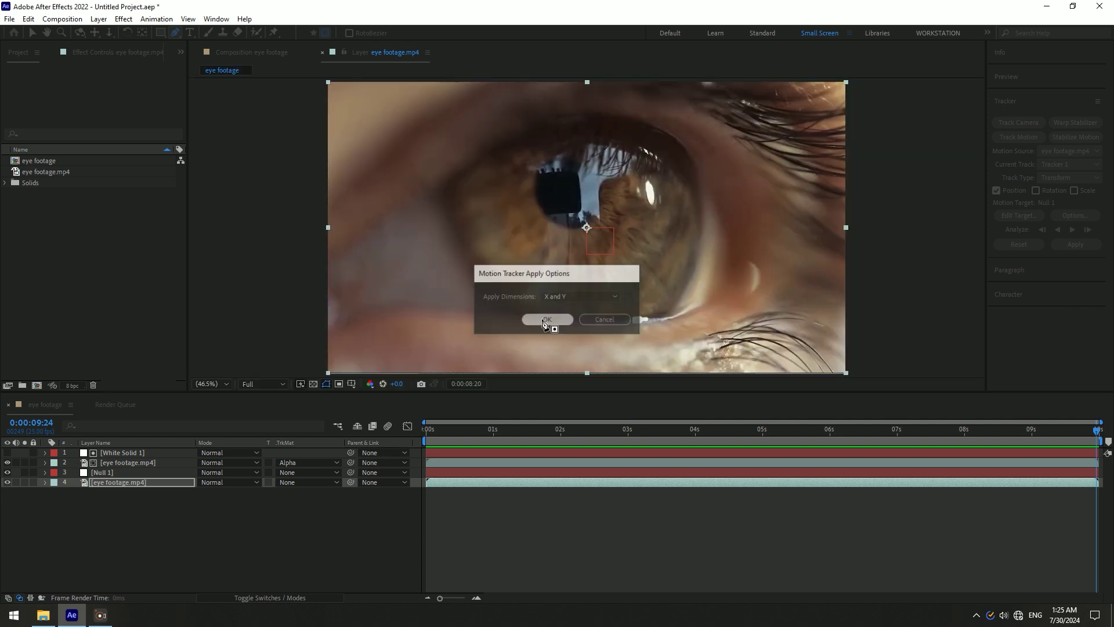
click(46, 481)
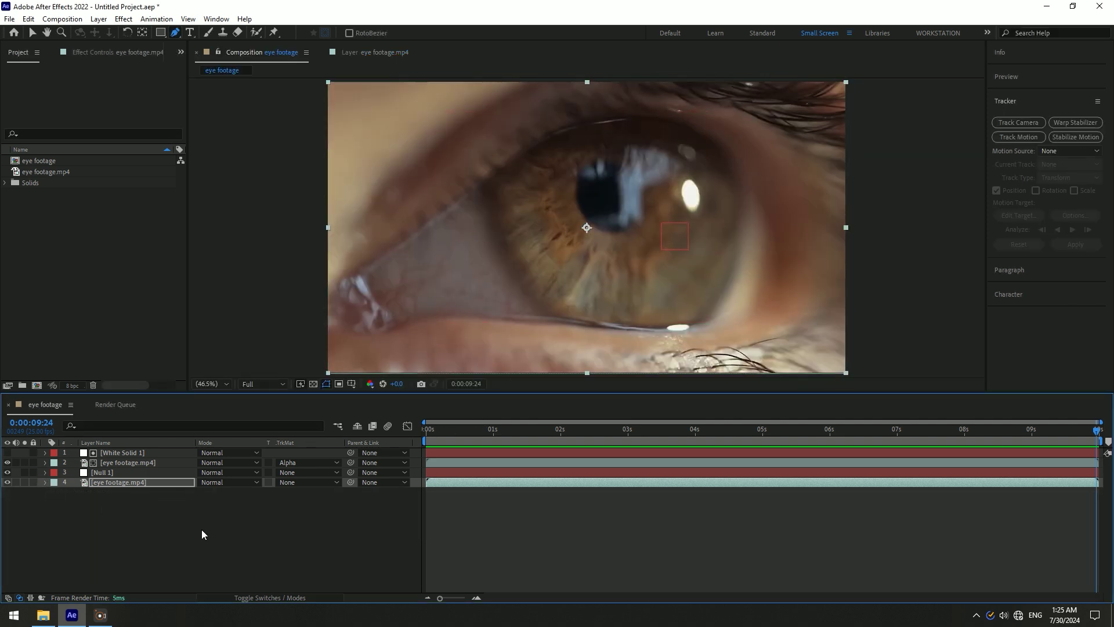
click(197, 530)
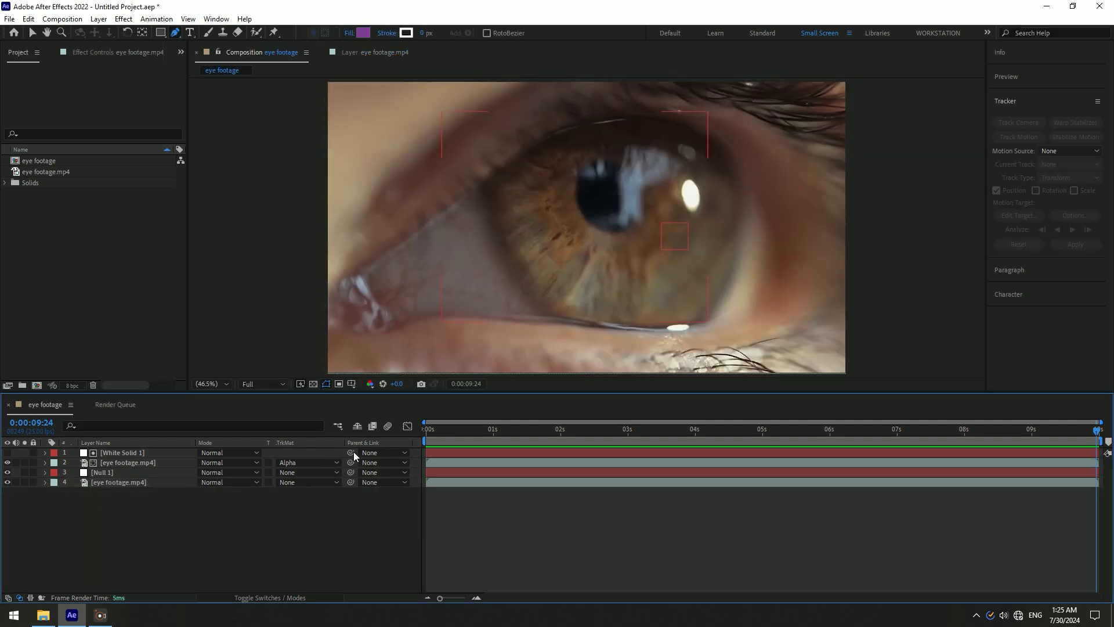
Step: Pick-whip White Solid 1's Parent to Null 1
click(117, 453)
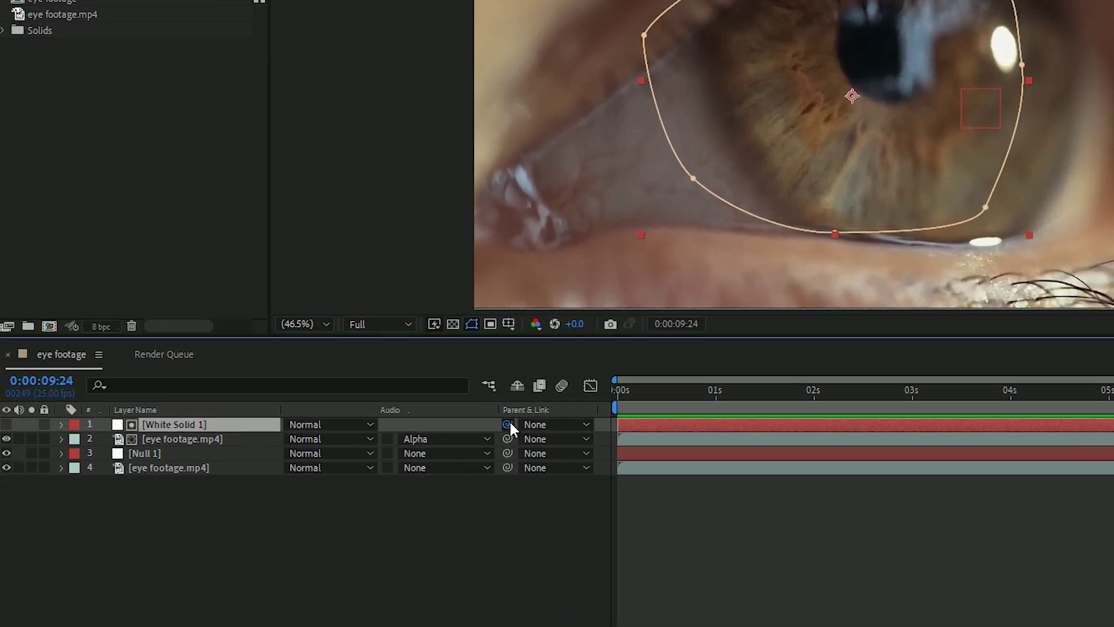
drag(351, 452, 120, 472)
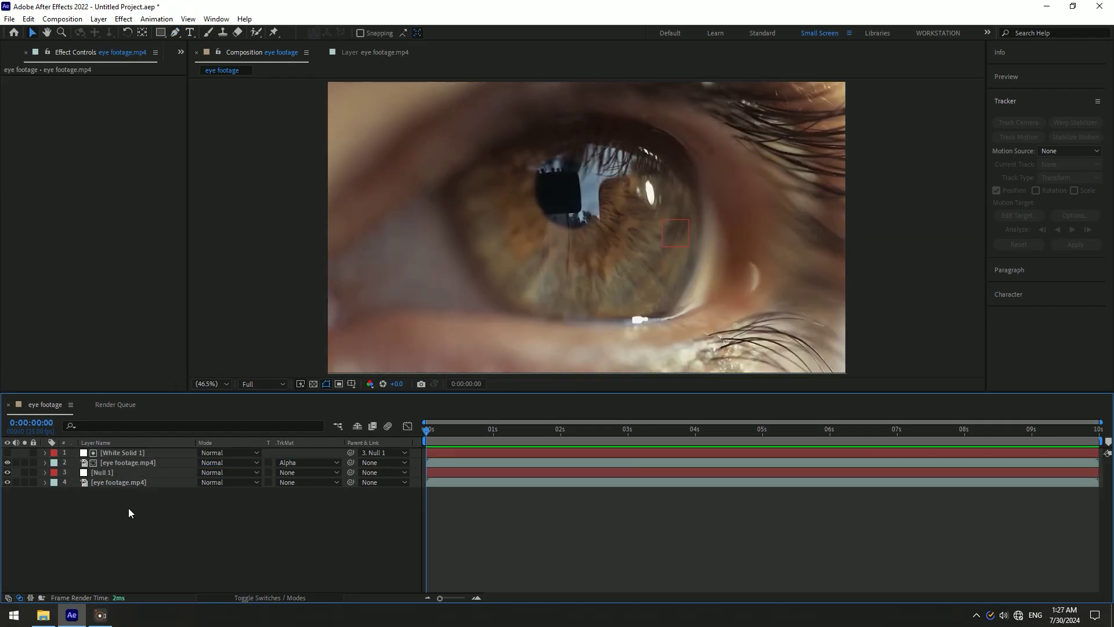
click(119, 464)
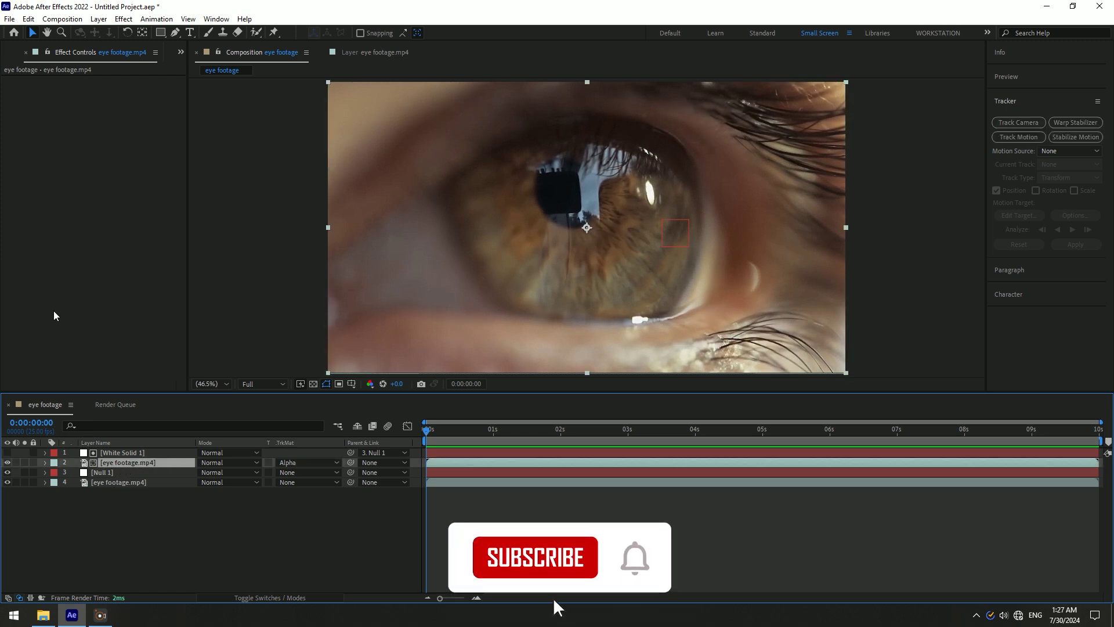
Step: Add Curves to eye footage.mp4 and raise the Blue channel curve
key(ctrl+space)
text(cur)
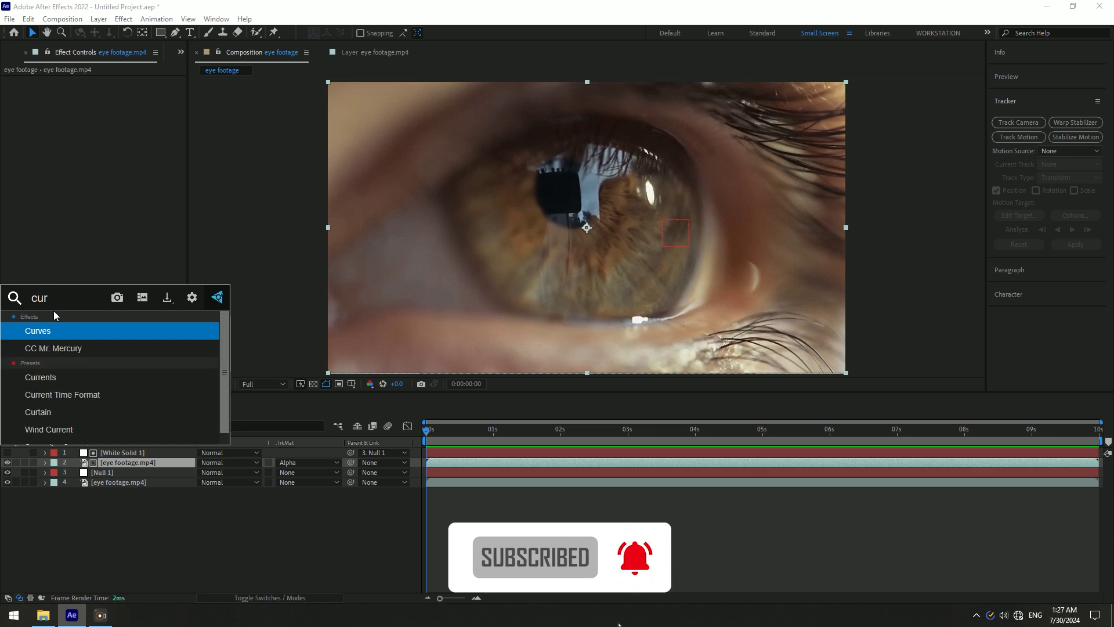
click(82, 330)
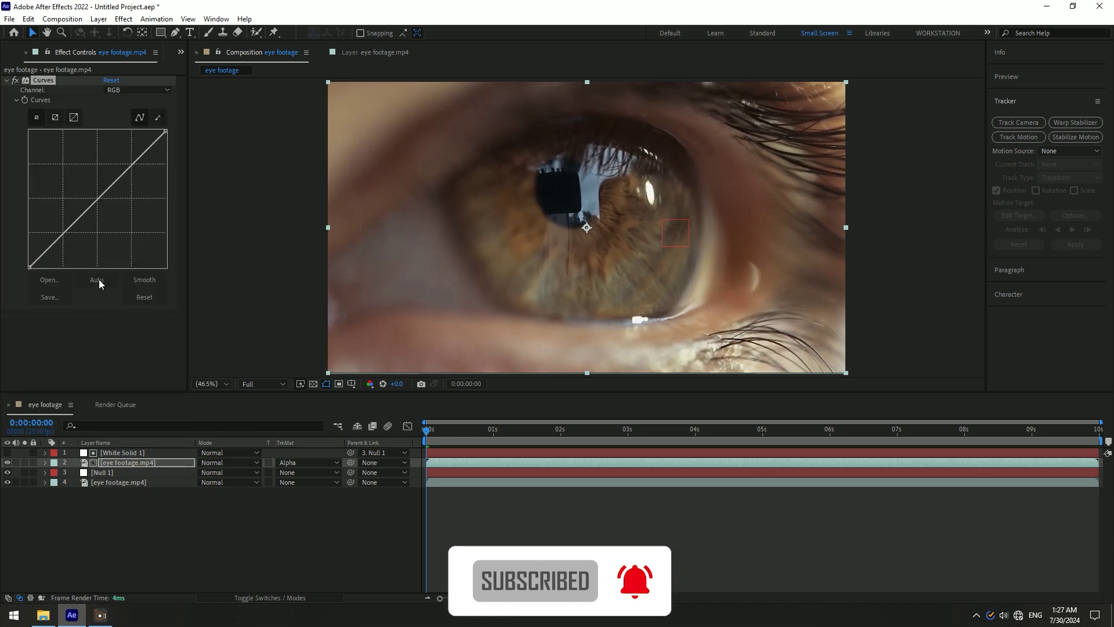
click(138, 90)
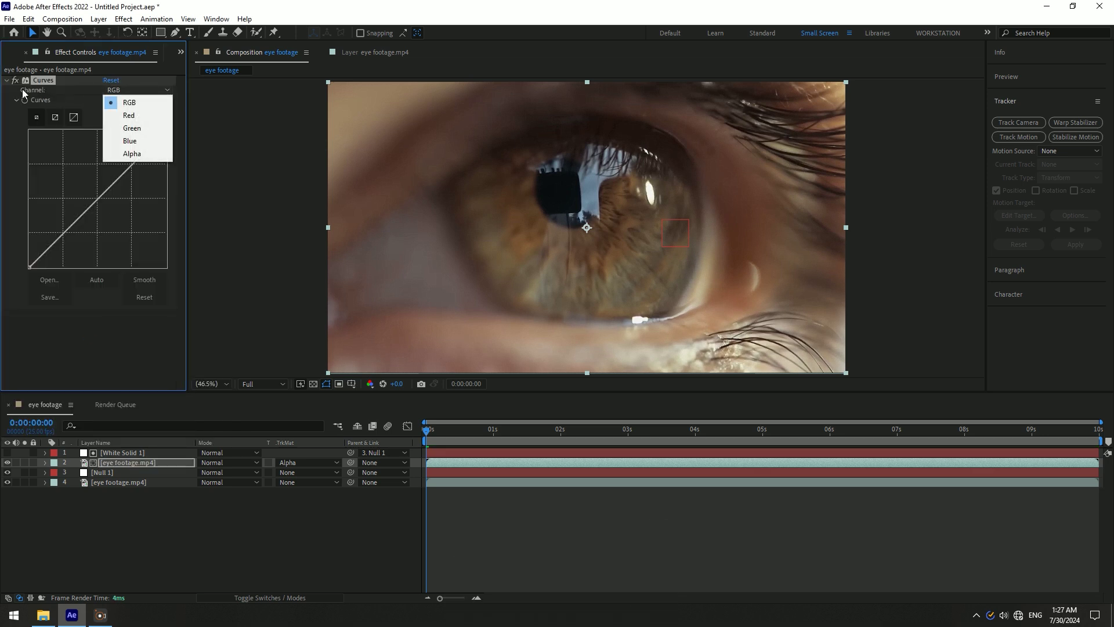
click(130, 141)
drag(107, 187, 102, 174)
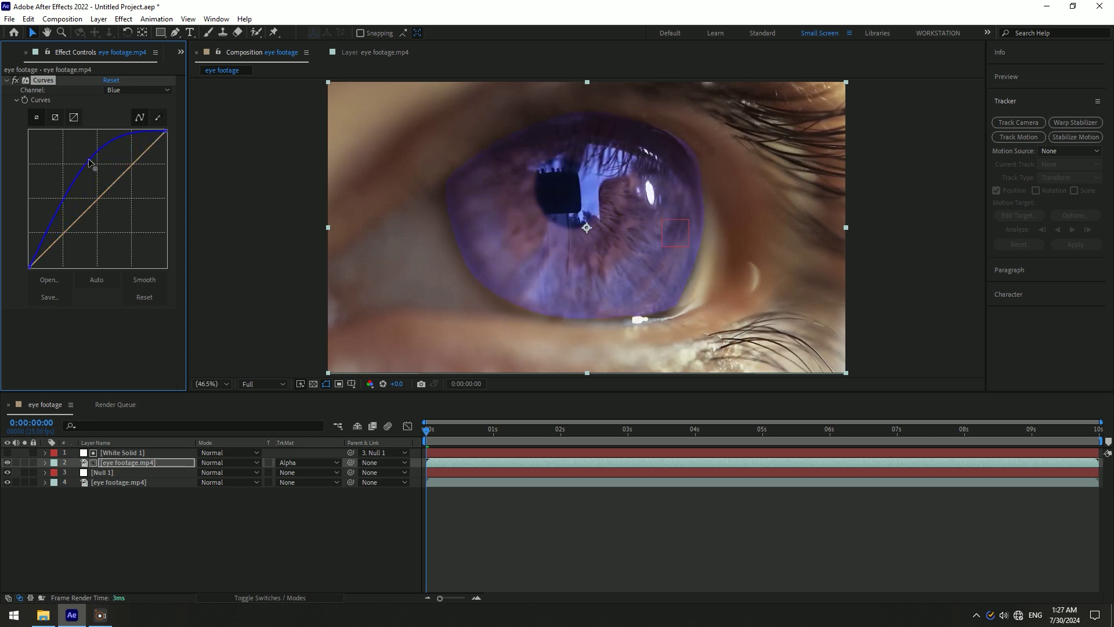
Step: Lower the Red channel curve, then switch Curves to the Green channel
click(137, 89)
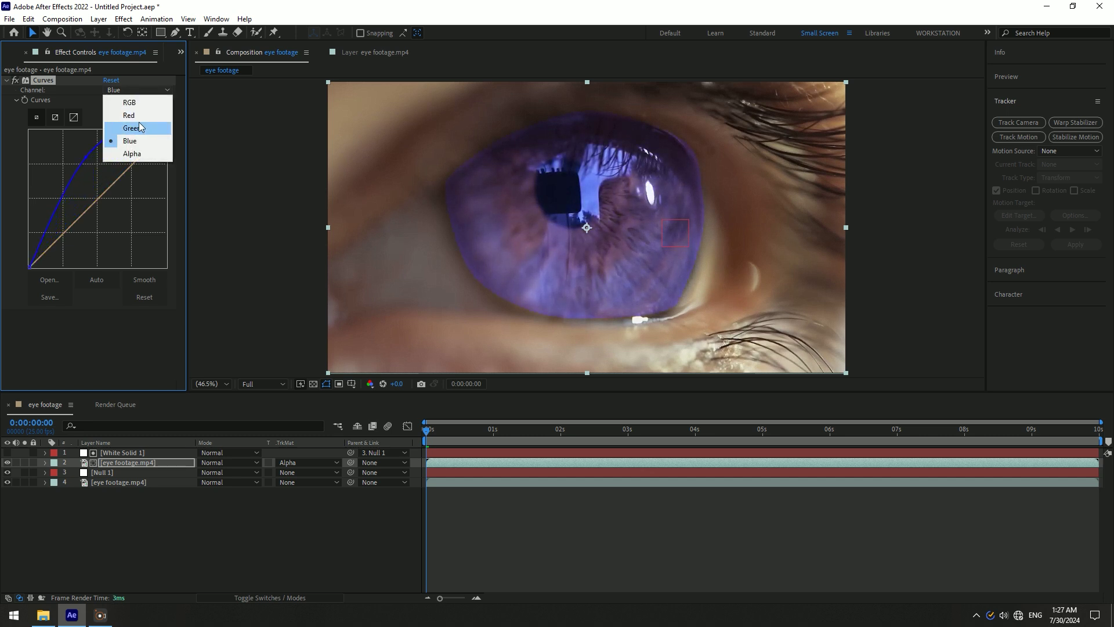
click(125, 114)
drag(104, 191, 108, 195)
click(134, 89)
click(125, 127)
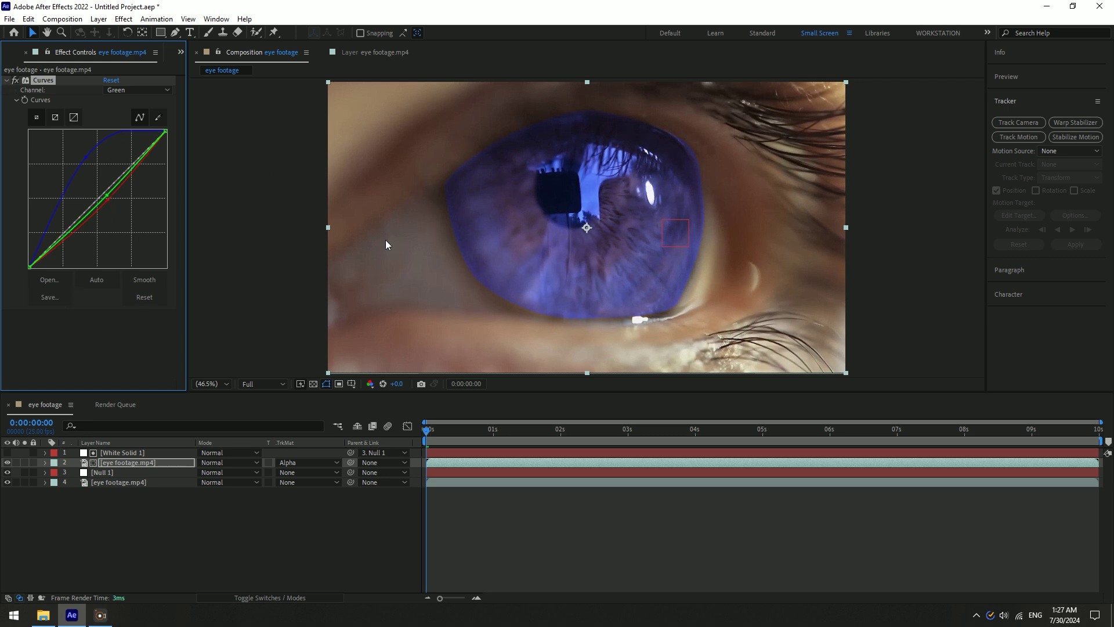
click(124, 454)
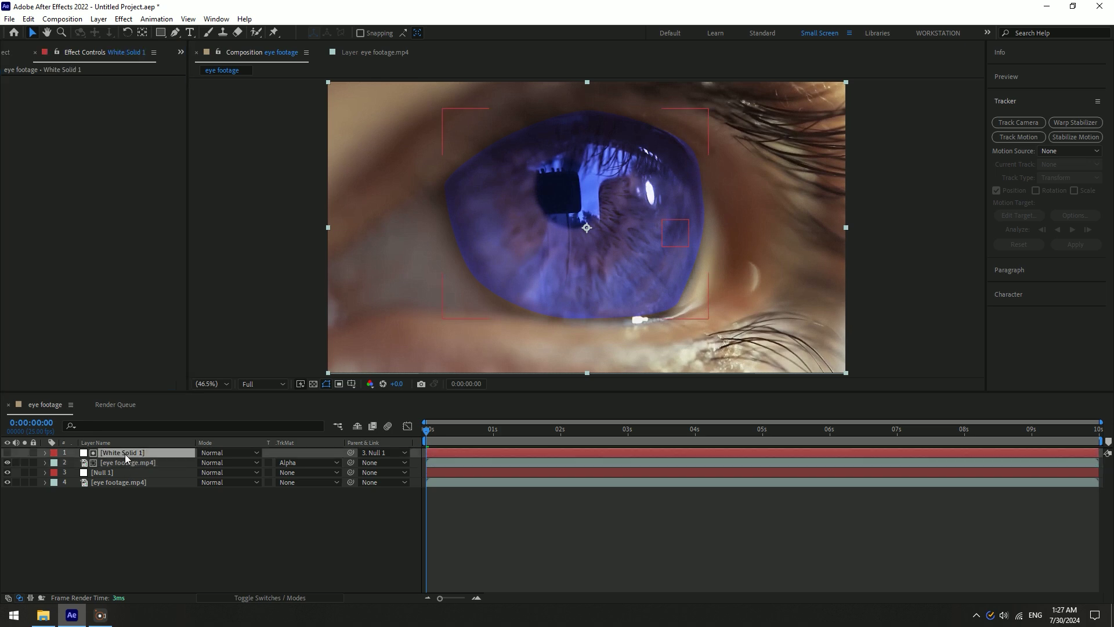
Step: Give White Solid 1's Mask 1 a 126 px feather and −46 px expansion
key(m)
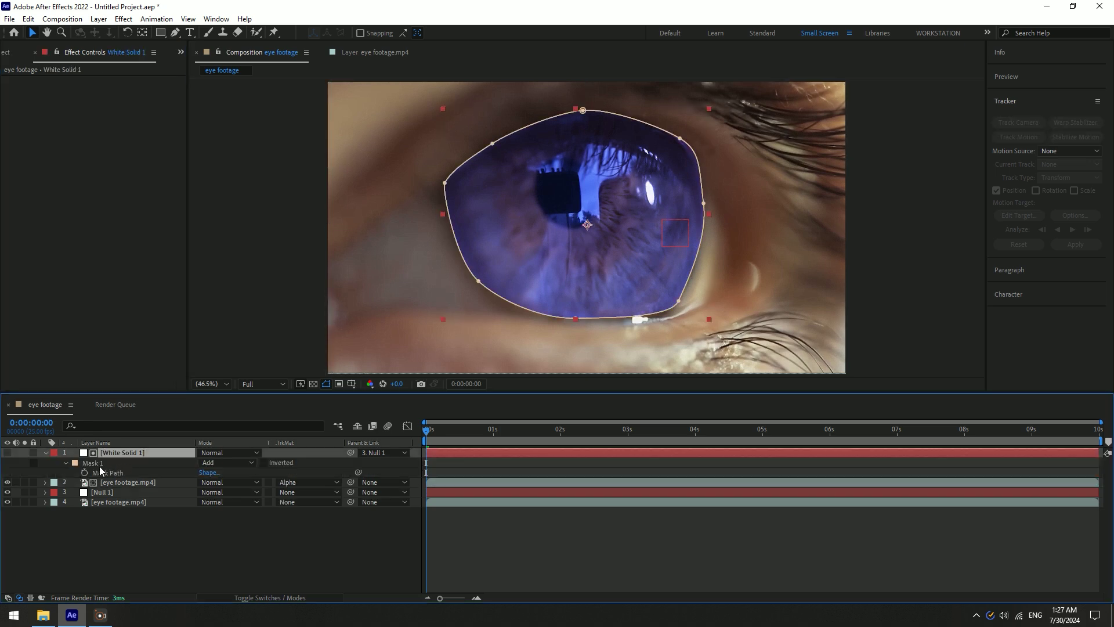
click(66, 462)
click(67, 462)
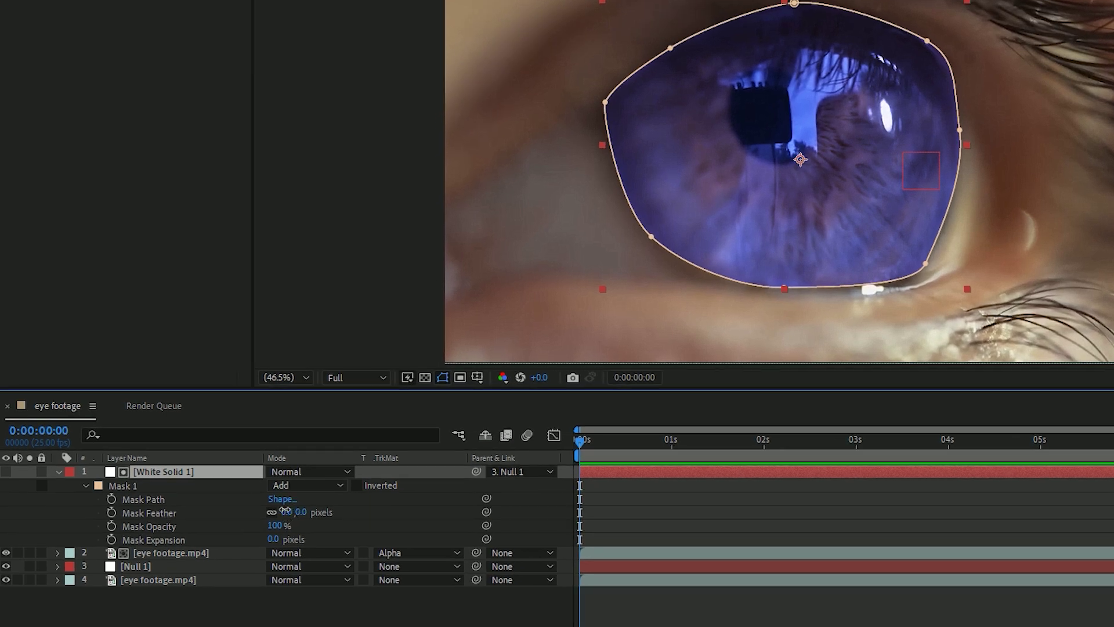
drag(290, 513, 383, 503)
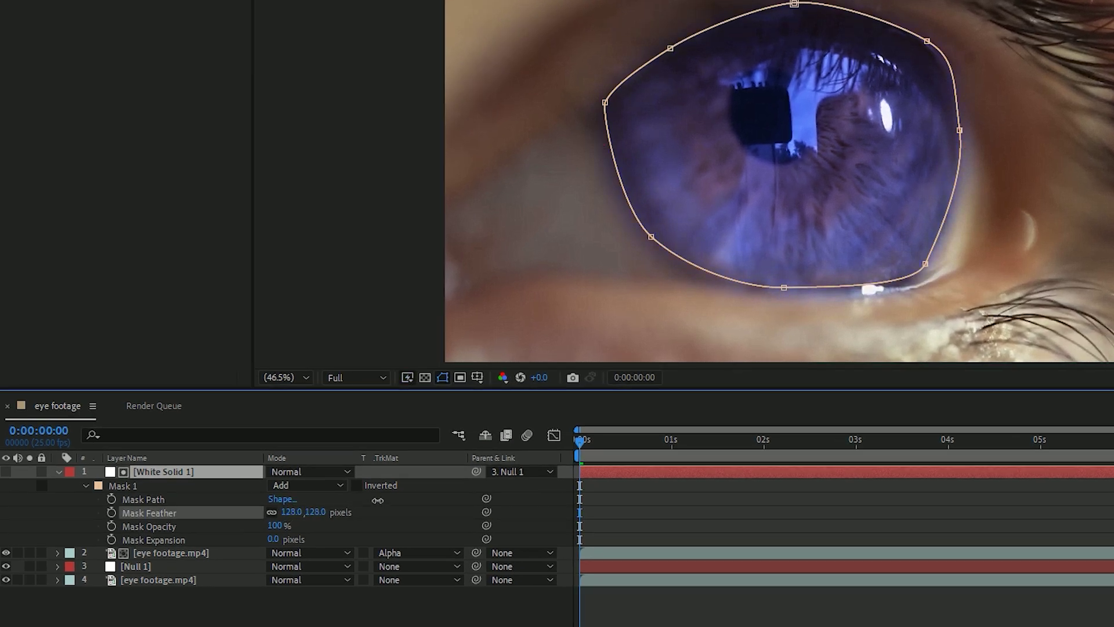
click(173, 540)
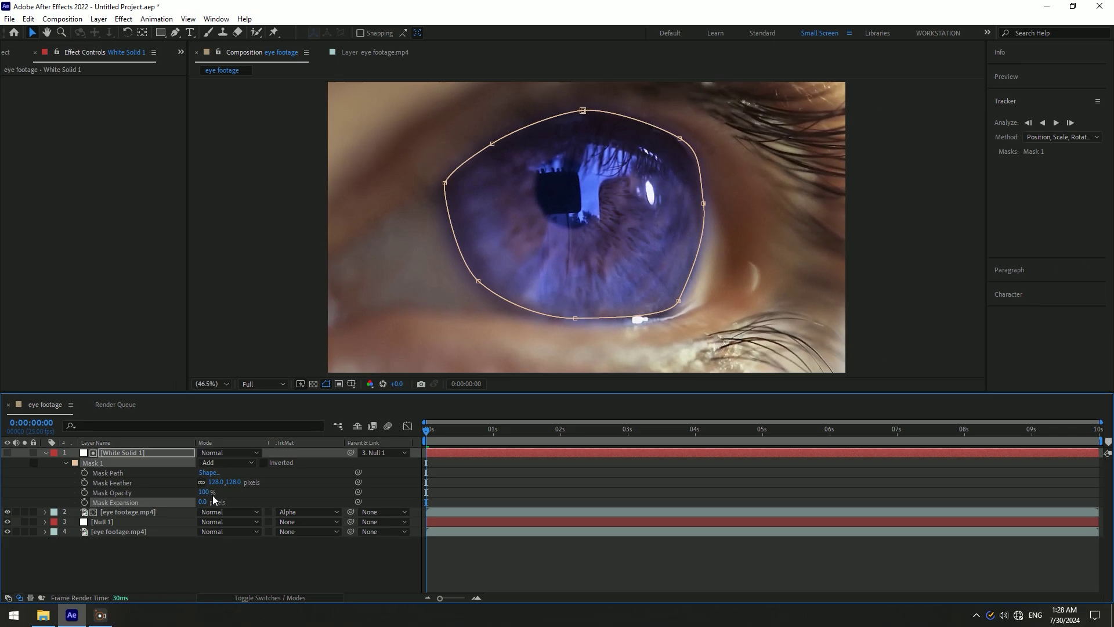
drag(203, 501, 180, 500)
mouse_move(214, 483)
mouse_down()
mouse_move(225, 482)
mouse_move(179, 480)
mouse_up()
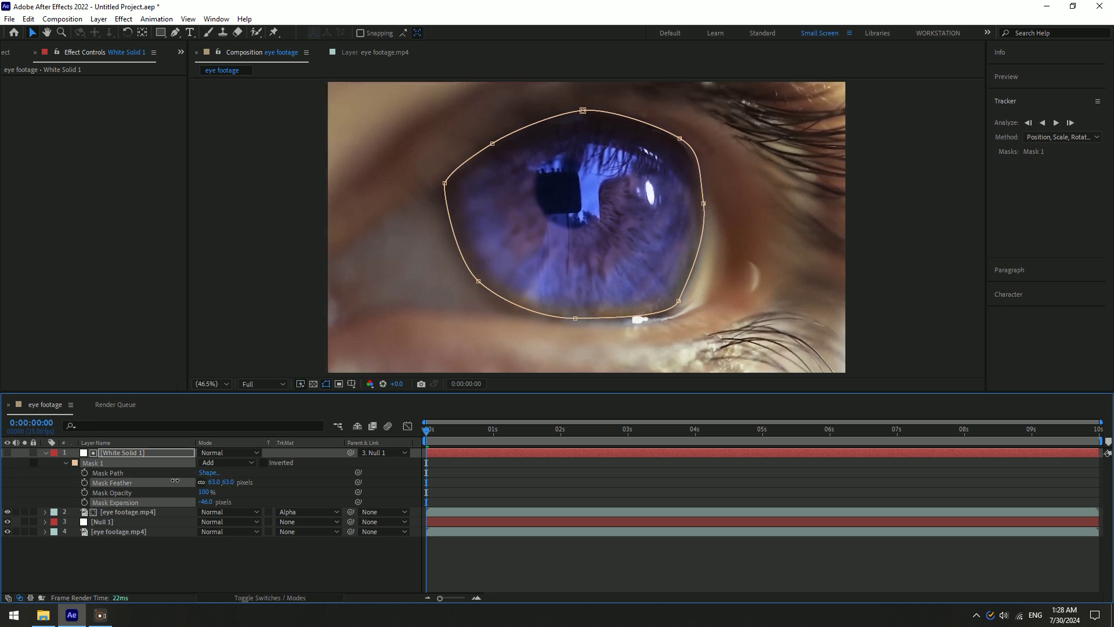
drag(185, 480, 224, 523)
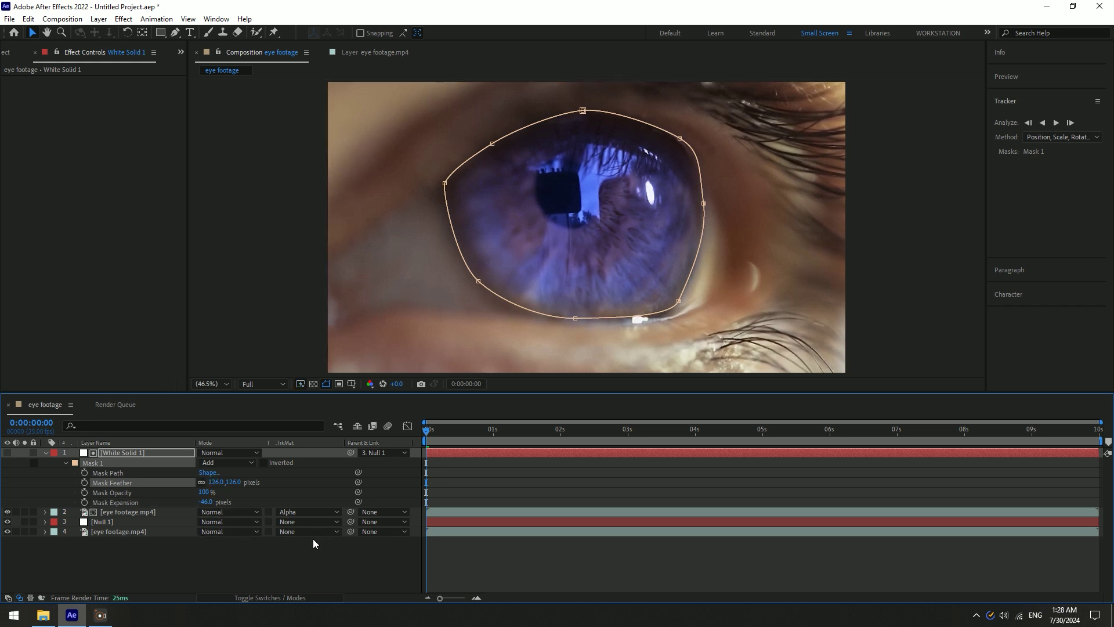
click(329, 561)
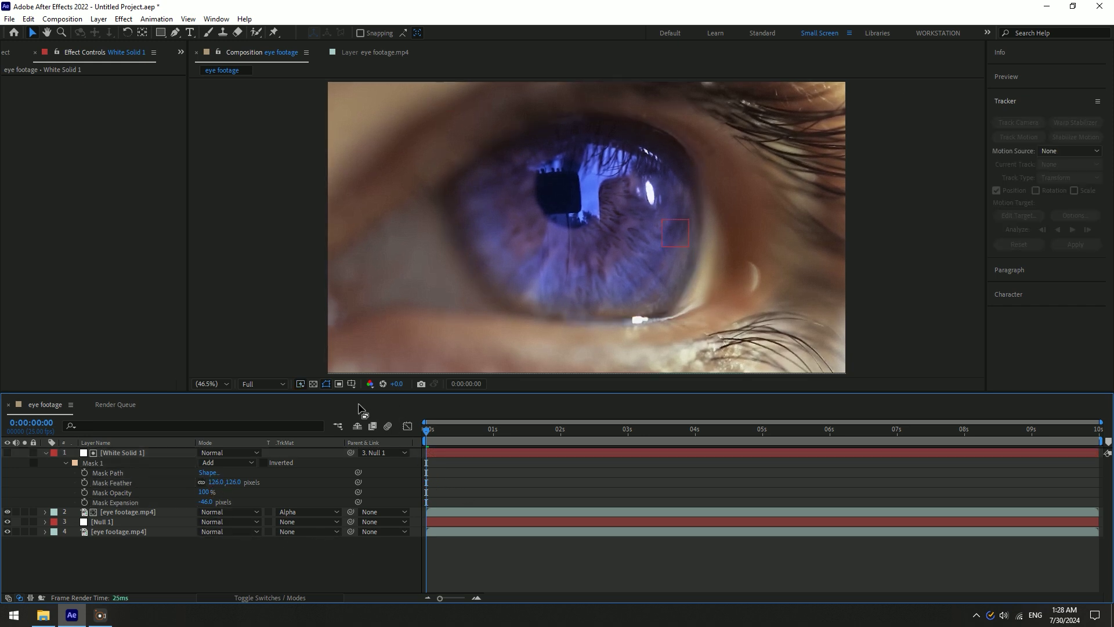
Step: Select the eye footage.mp4 layer to show its Curves controls on the Green channel
click(348, 512)
click(351, 554)
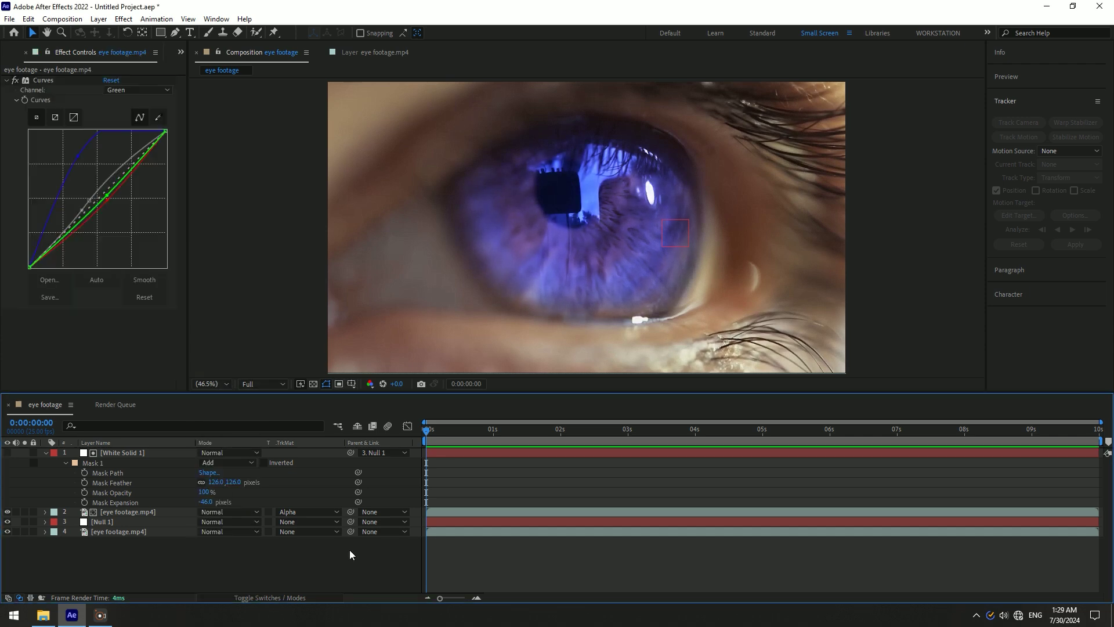